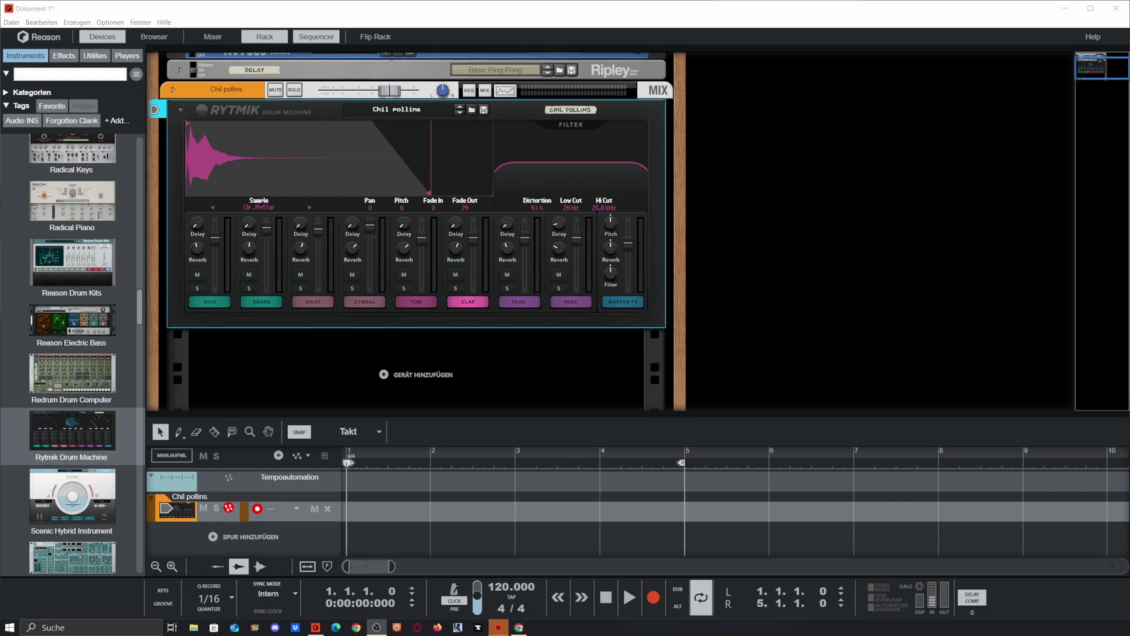
Collapse the sequencer area so that the rack with the Rytmik Drum Machine fills the main window
scroll(104, 320, "up", 4)
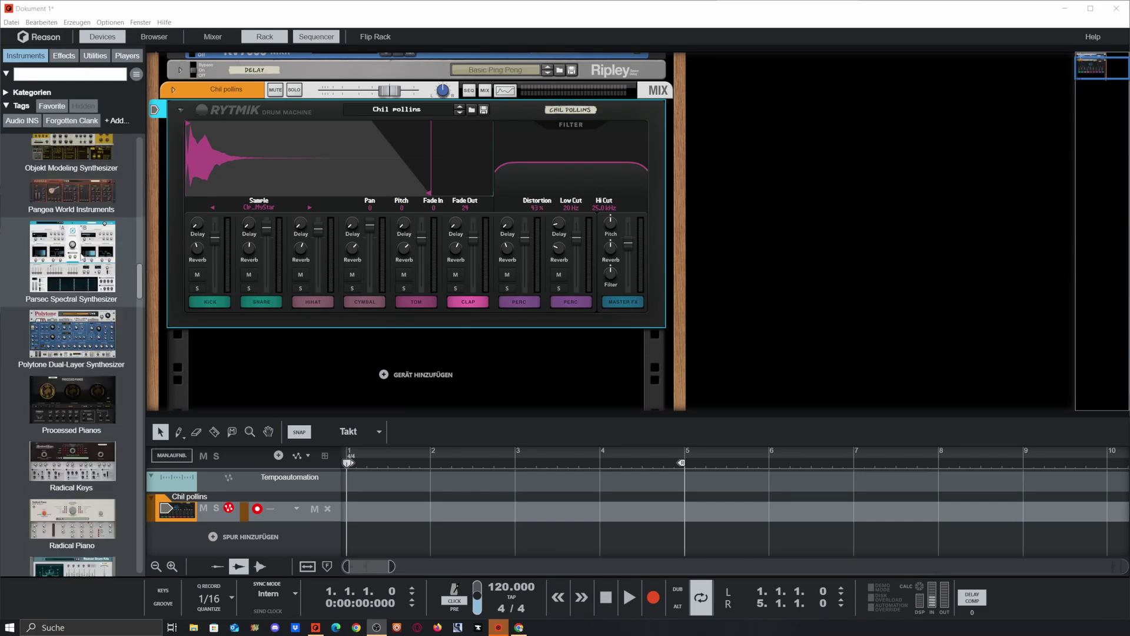
scroll(154, 333, "down", 1)
scroll(155, 333, "down", 1)
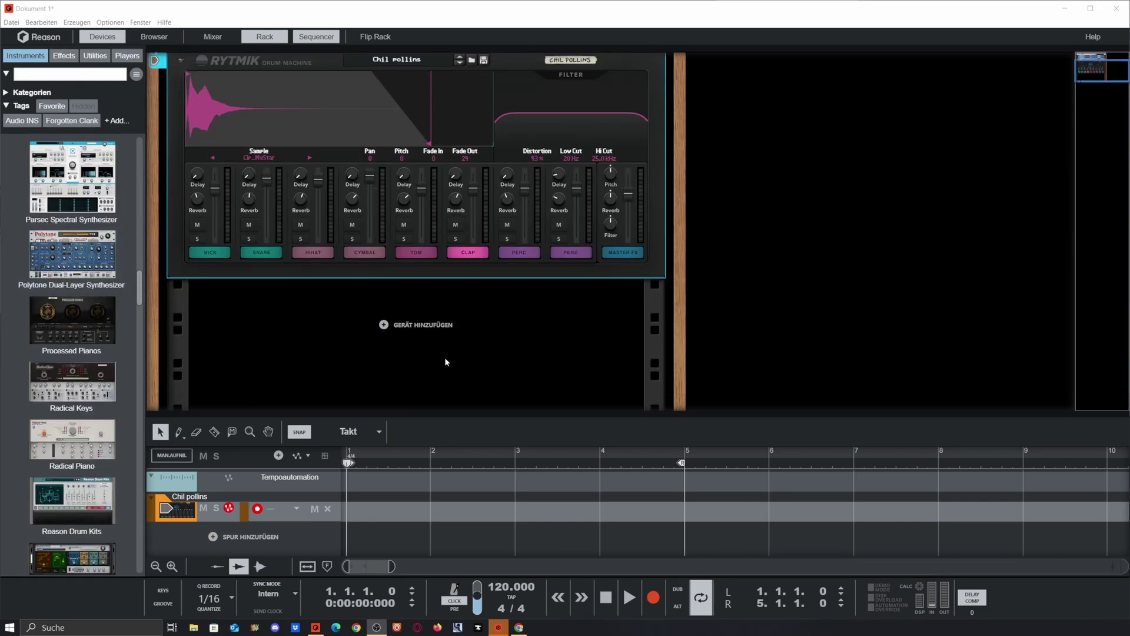
scroll(446, 362, "up", 2)
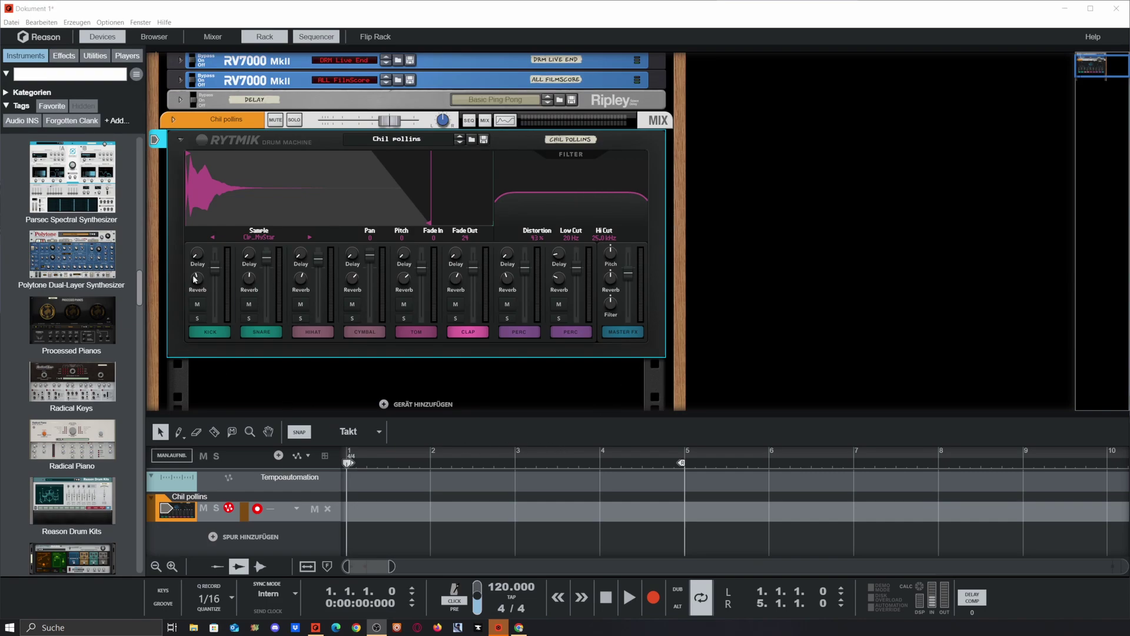
left_click_drag(265, 412, 255, 627)
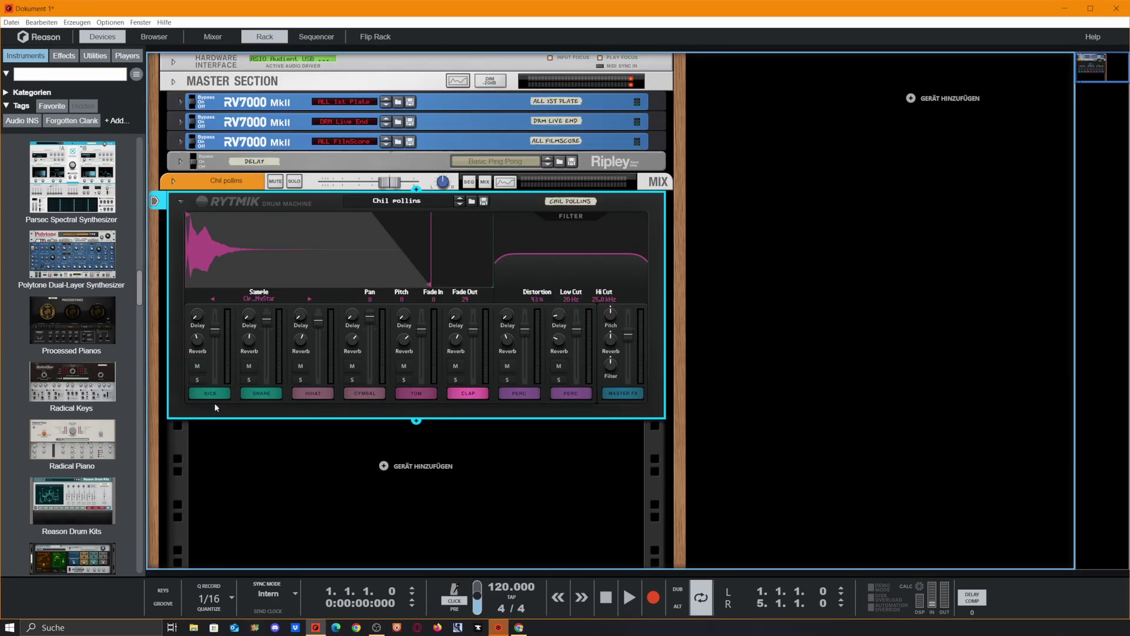
Set the program zoom to 160%
left_click(140, 22)
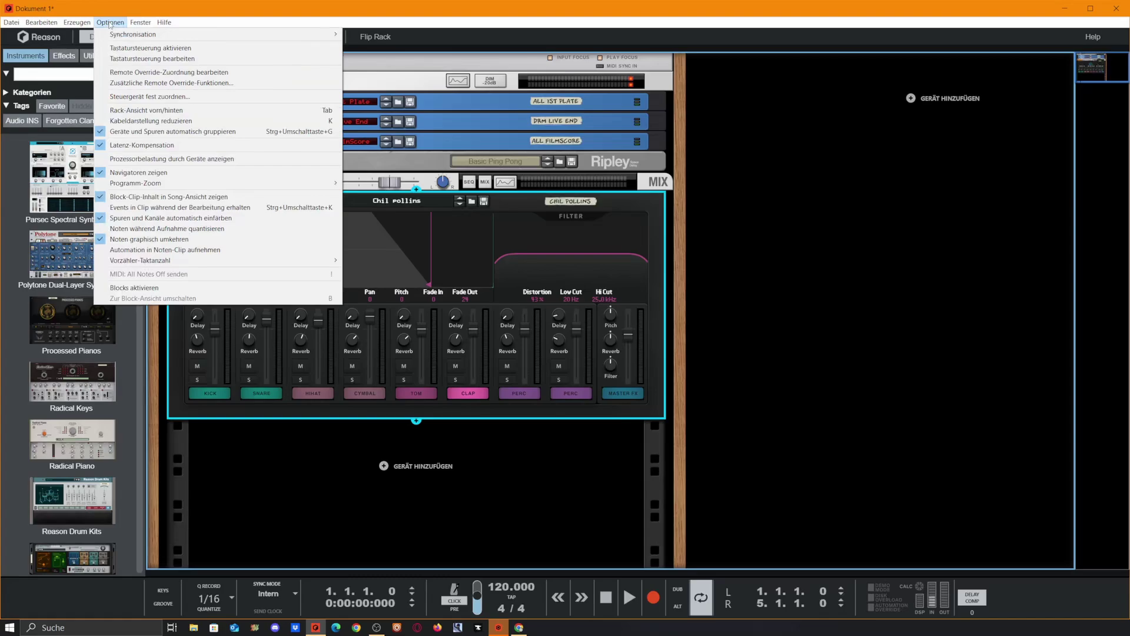
mouse_move(110, 22)
mouse_move(320, 184)
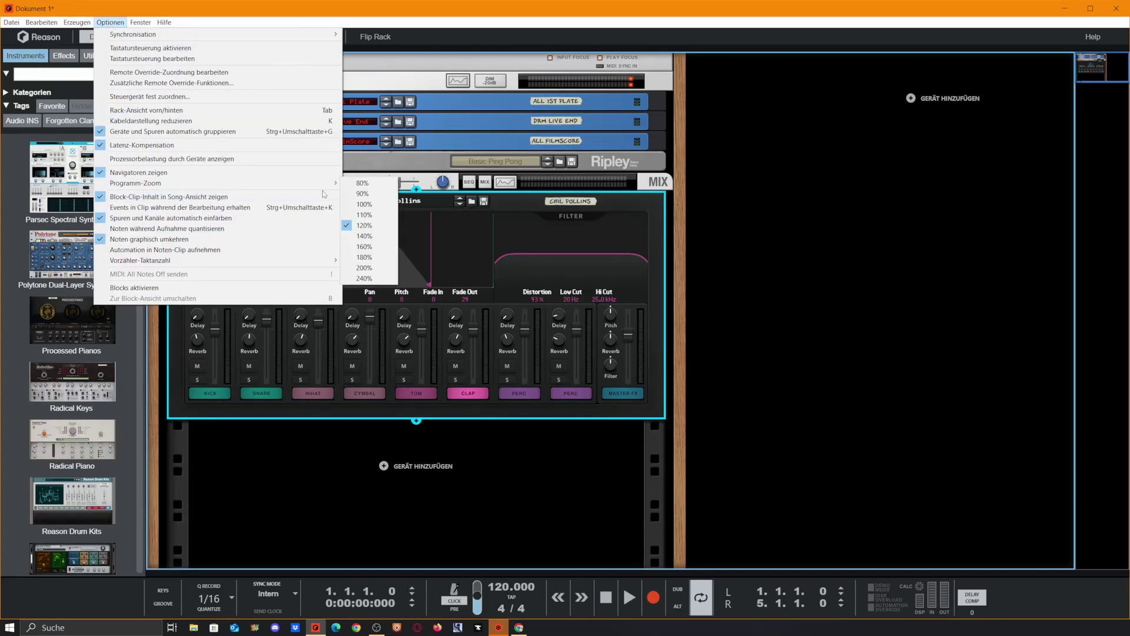
left_click(364, 246)
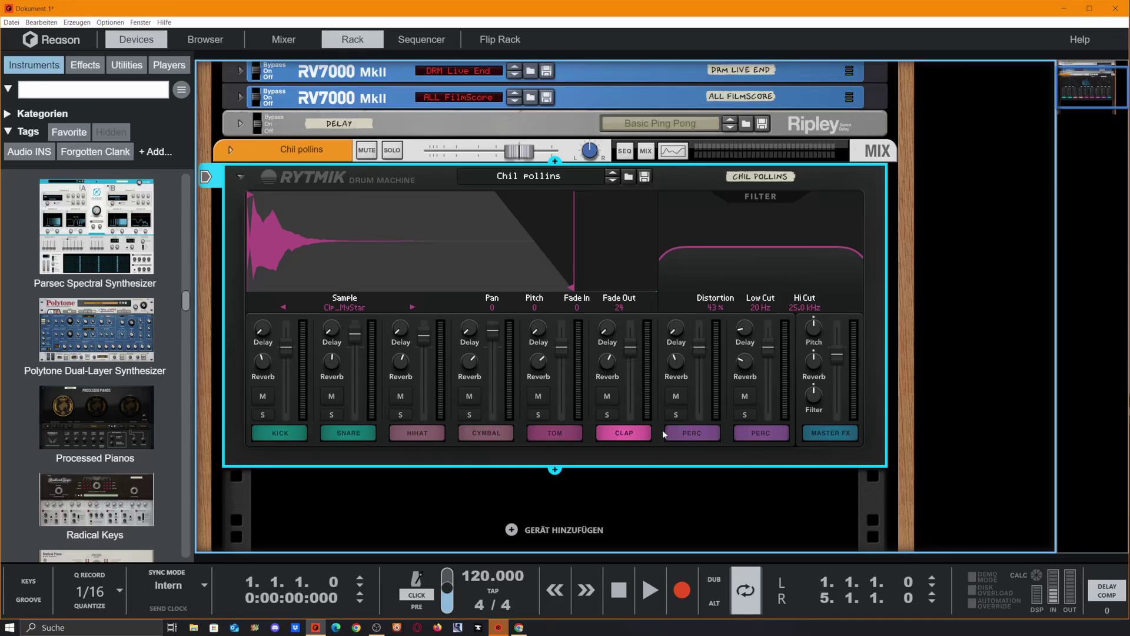
right_click(434, 508)
left_click(293, 517)
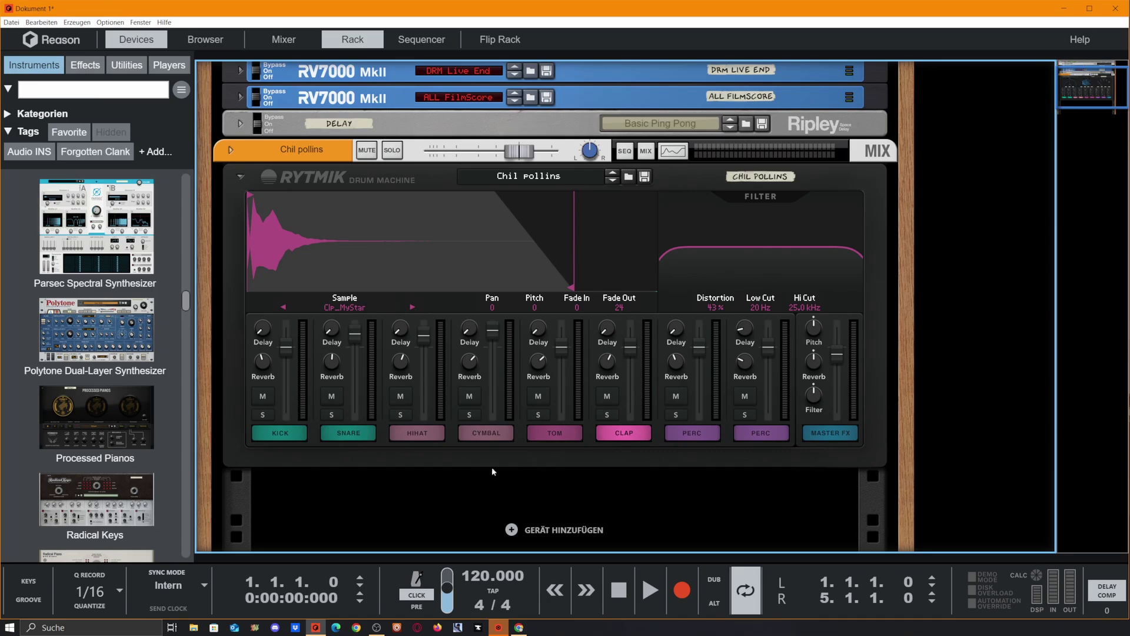
Audition all eight Rytmik drum channels in order, from the kick through to the second percussion channel
left_click(281, 437)
left_click(361, 437)
left_click(434, 438)
left_click(498, 438)
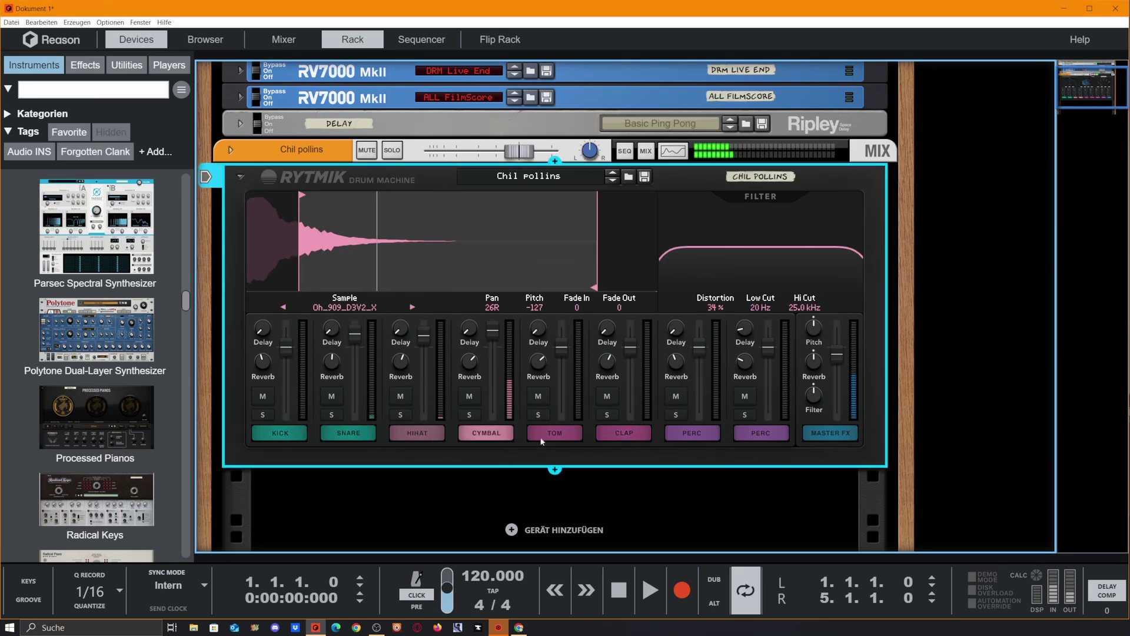
left_click(554, 432)
left_click(624, 432)
left_click(692, 433)
left_click(761, 433)
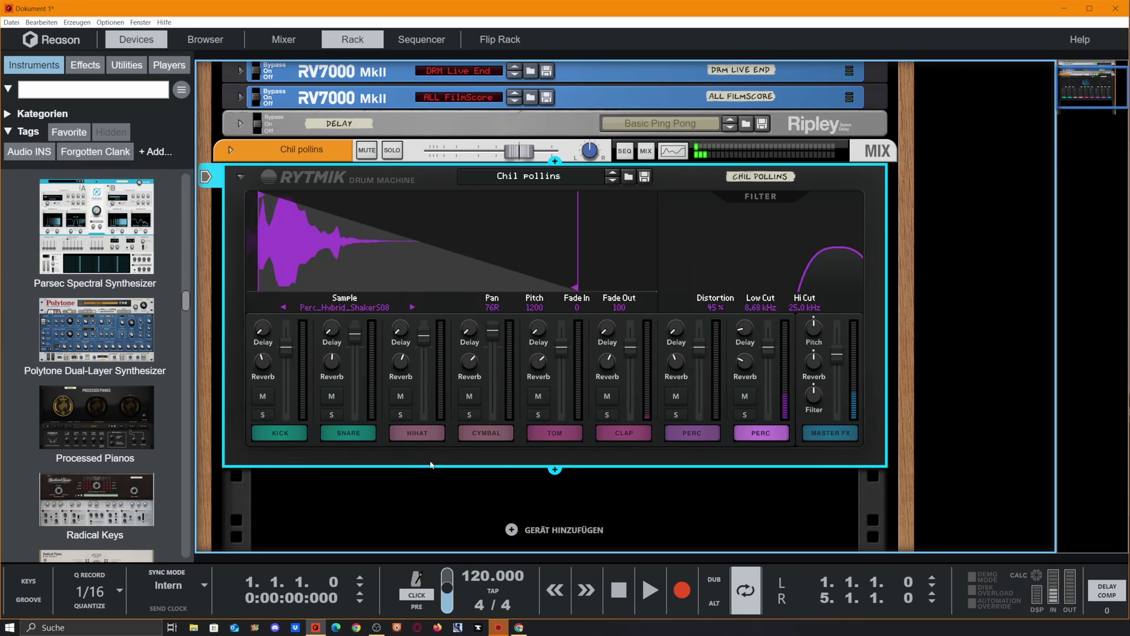
Select the kick channel and look through the sample categories from Kicks to Hits and FX without replacing its sample
left_click(280, 433)
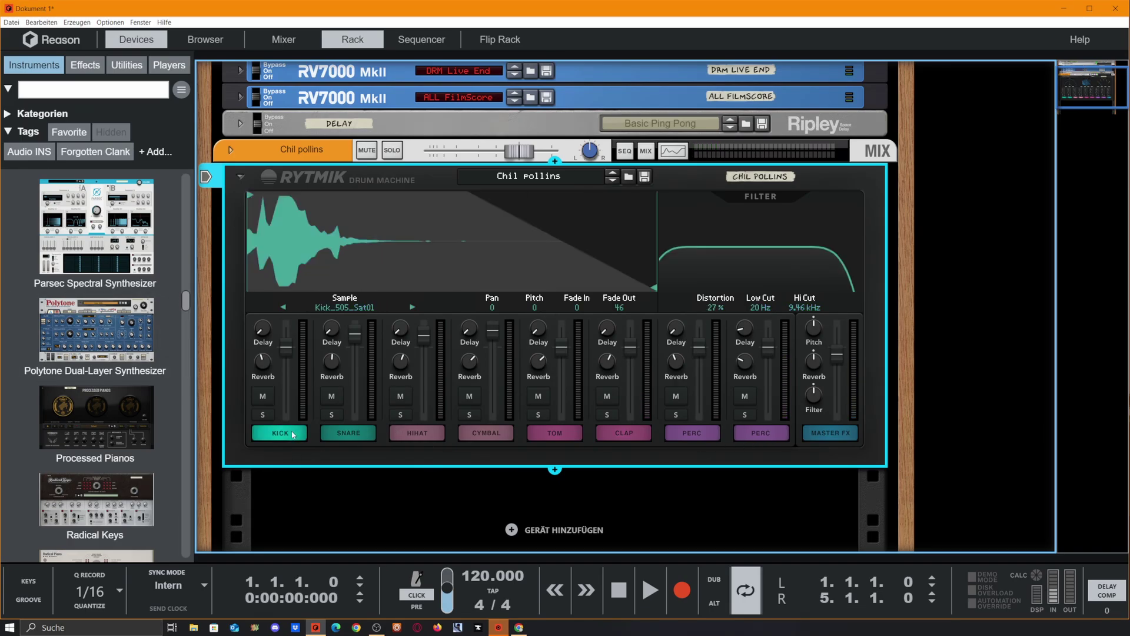
left_click(325, 307)
left_click(330, 293)
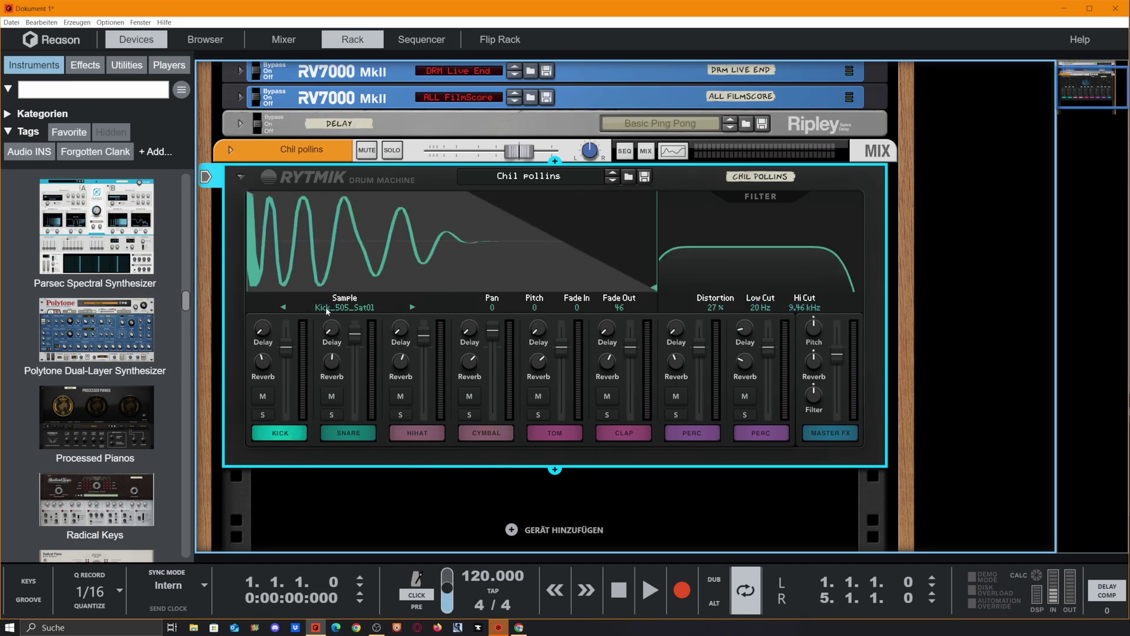
left_click(325, 307)
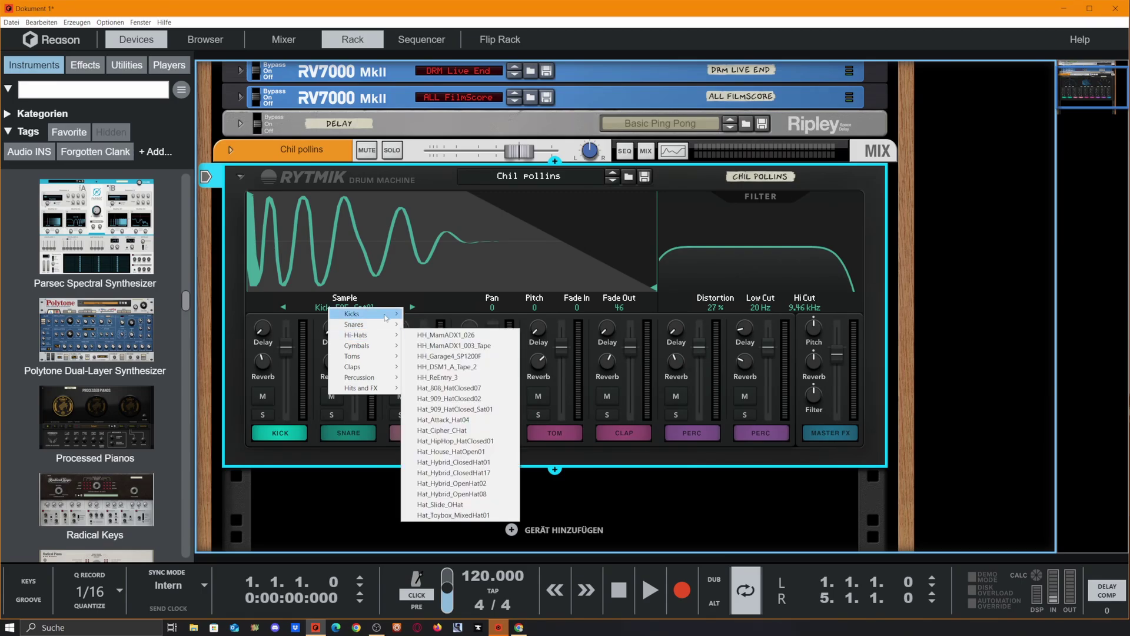
mouse_move(386, 360)
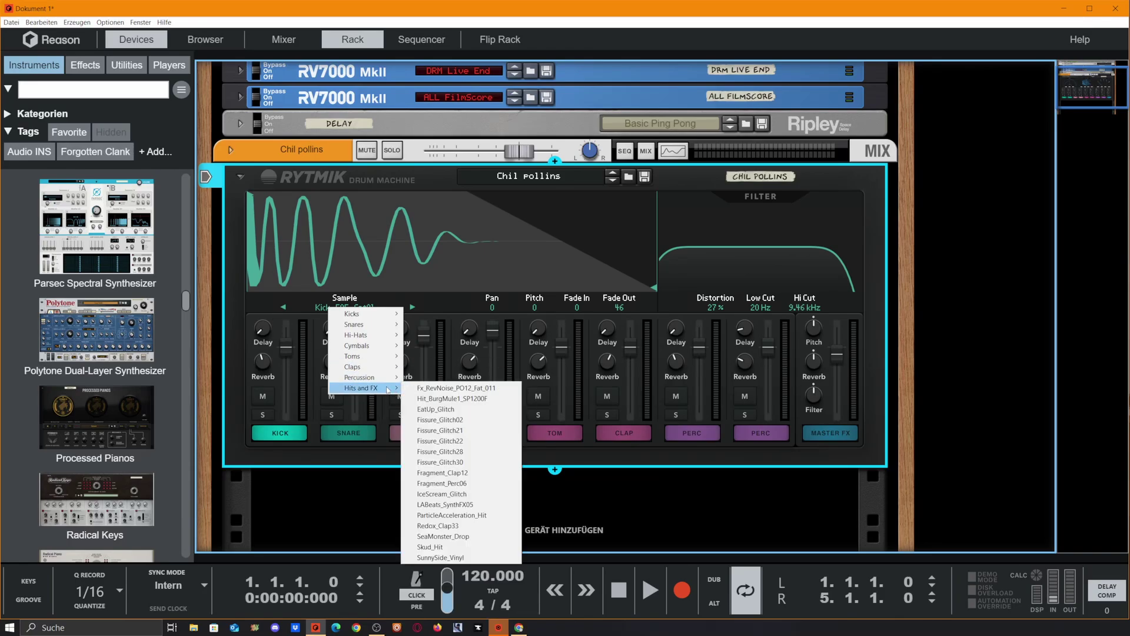
left_click(252, 313)
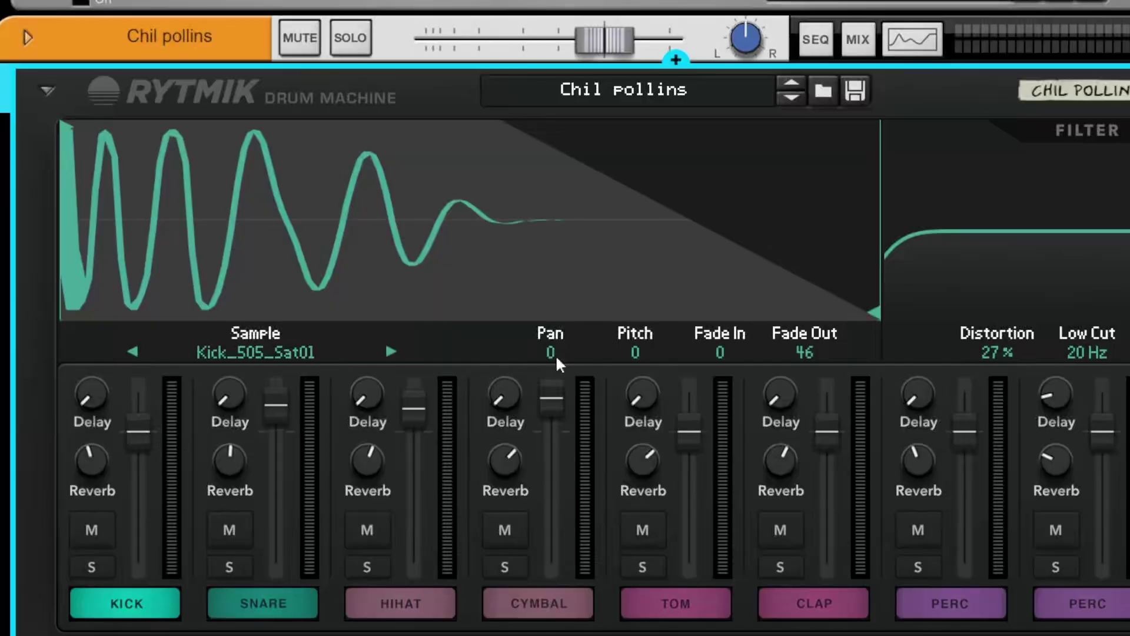
Reduce the Fade Out of the kick sample to 0
left_click_drag(799, 346, 757, 400)
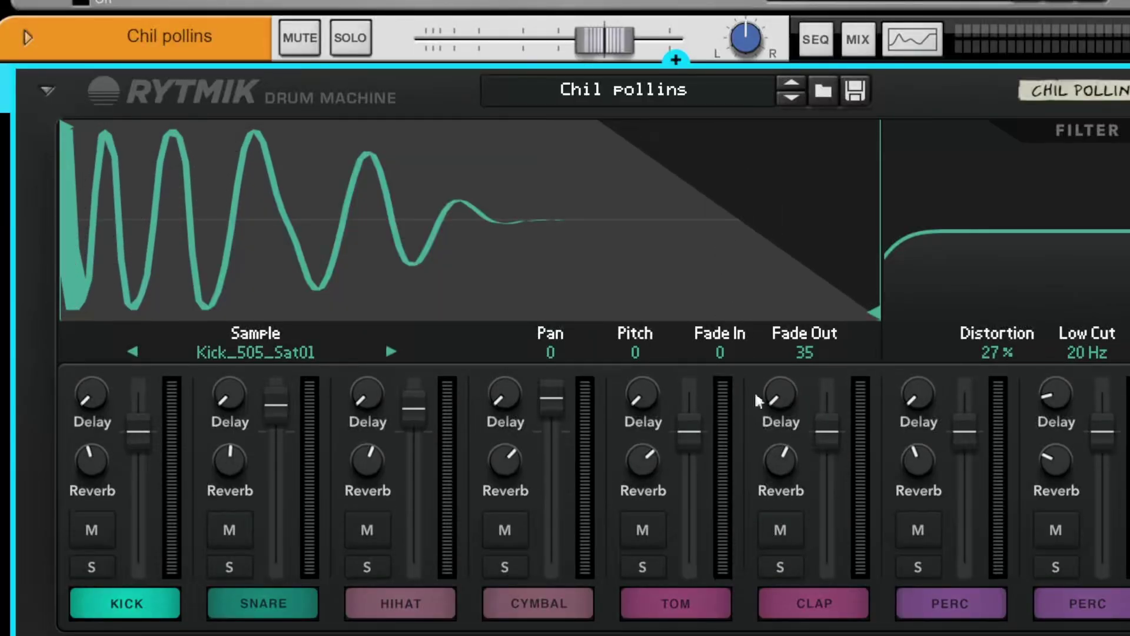
left_click_drag(798, 345, 820, 522)
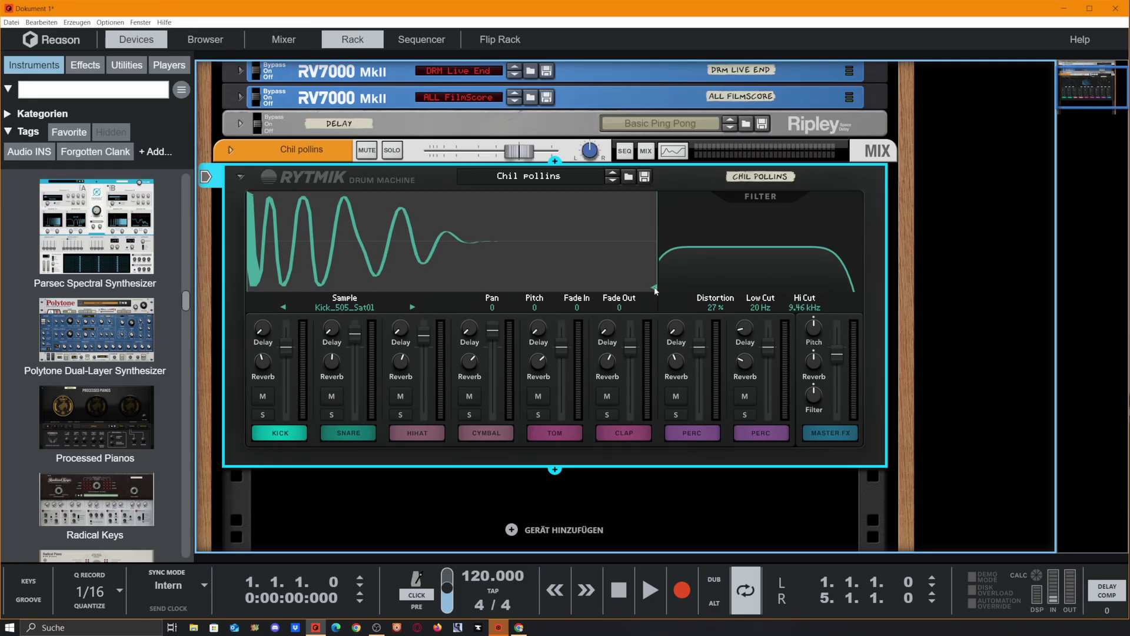
Try shortening the kick sample with its end marker, test the start marker, and restore the full sample length
left_click_drag(877, 315, 633, 312)
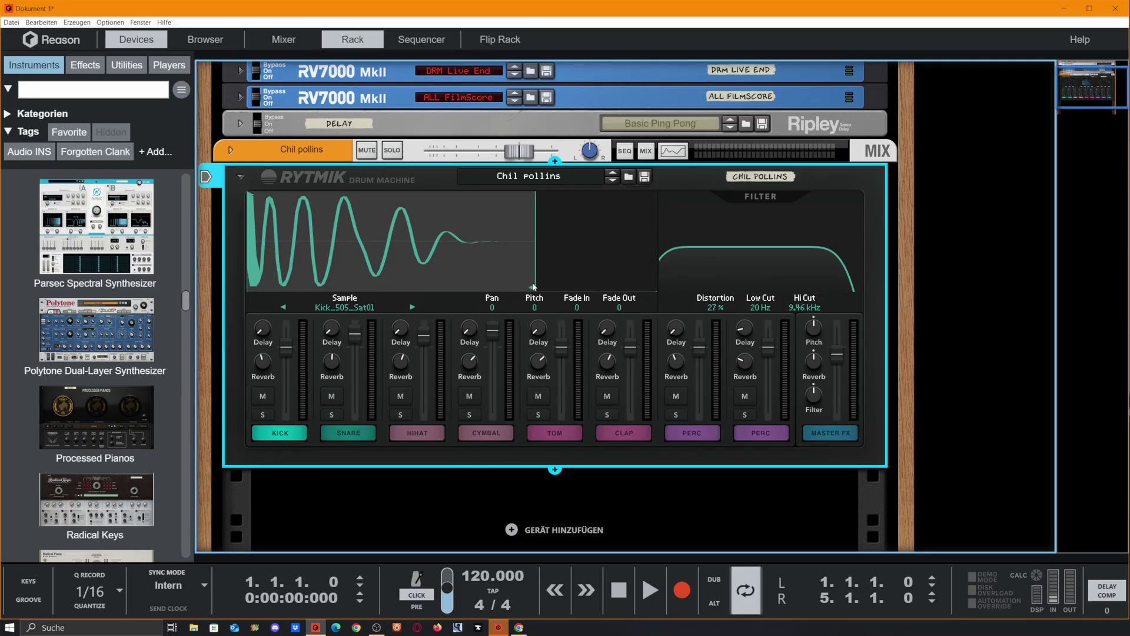
left_click_drag(534, 287, 509, 287)
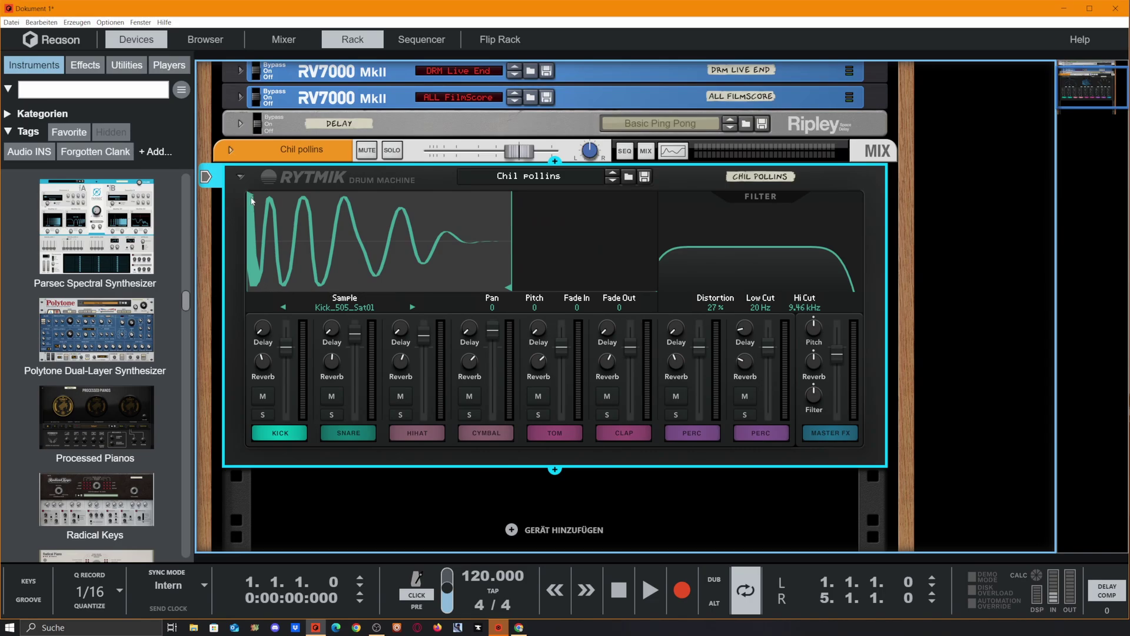
mouse_move(252, 200)
left_mouse_down()
mouse_move(318, 196)
mouse_move(209, 197)
left_mouse_up()
left_click_drag(510, 287, 657, 288)
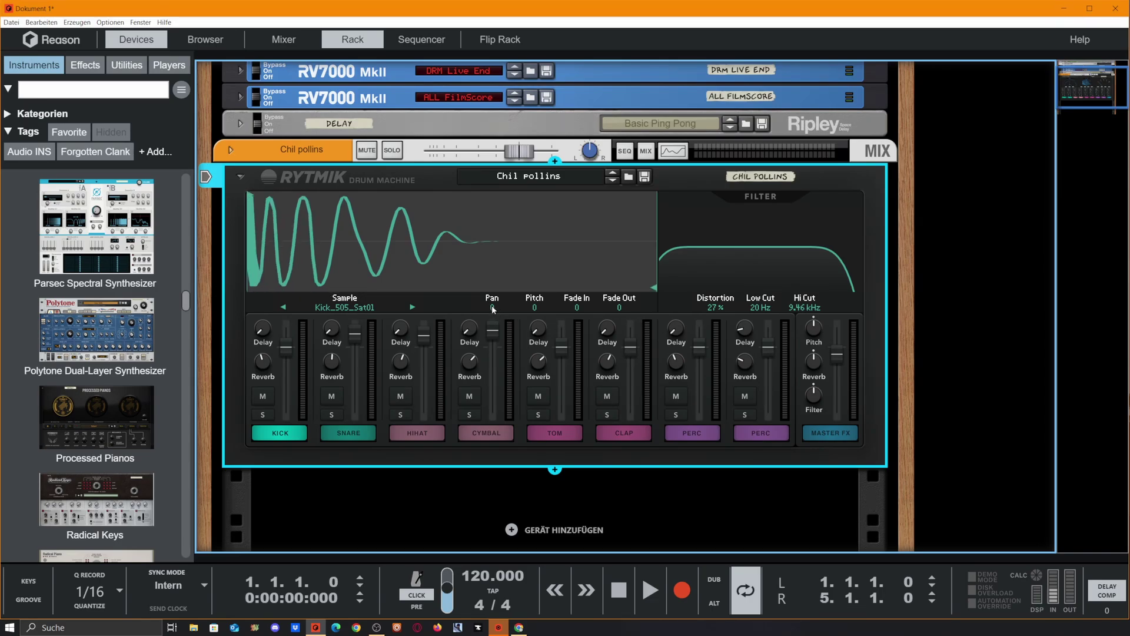
Try different Pan and Pitch values on the kick sample, and reset its Pitch to 0
left_click_drag(494, 308, 486, 195)
left_click_drag(534, 307, 534, 455)
left_click_drag(538, 307, 607, 1)
left_click(491, 308, "ctrl")
left_click(534, 308, "ctrl")
Compare the kick panned to 100L with the snare under a different Pan setting, and reset the panning to 0
left_click(350, 434)
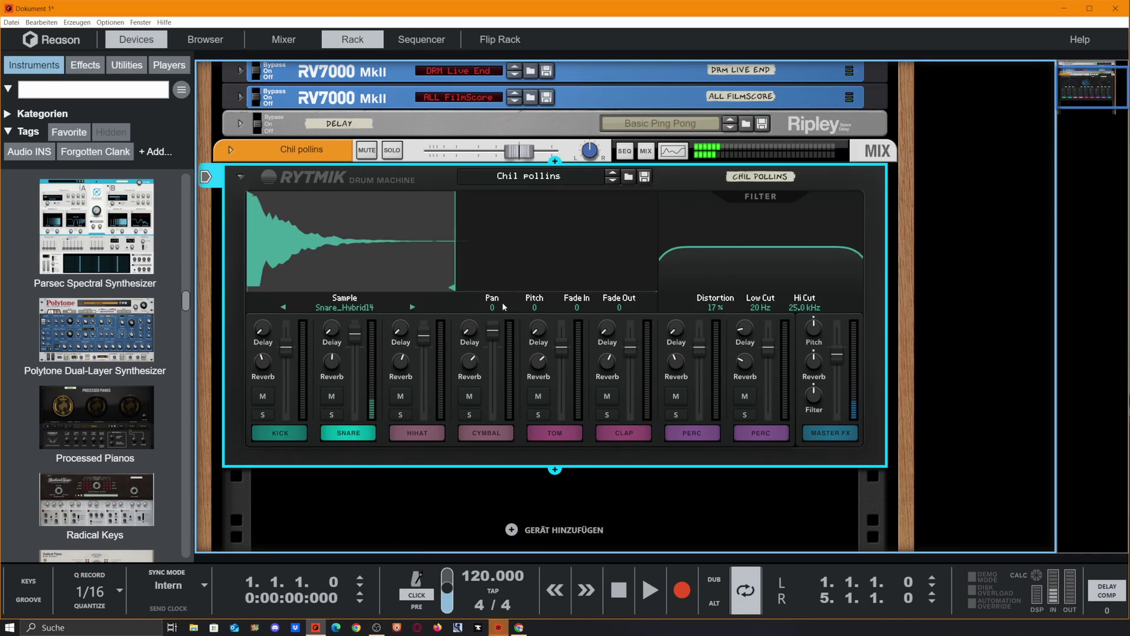
left_click_drag(487, 291, 486, 57)
left_click(296, 433)
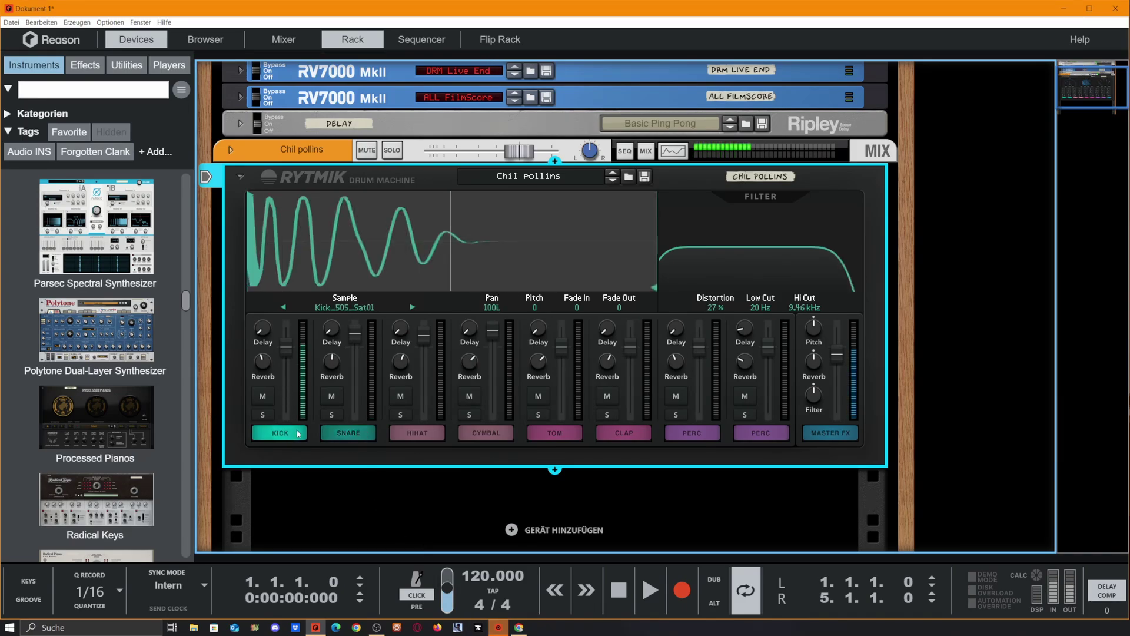
left_click(334, 432)
left_click(495, 306, "ctrl")
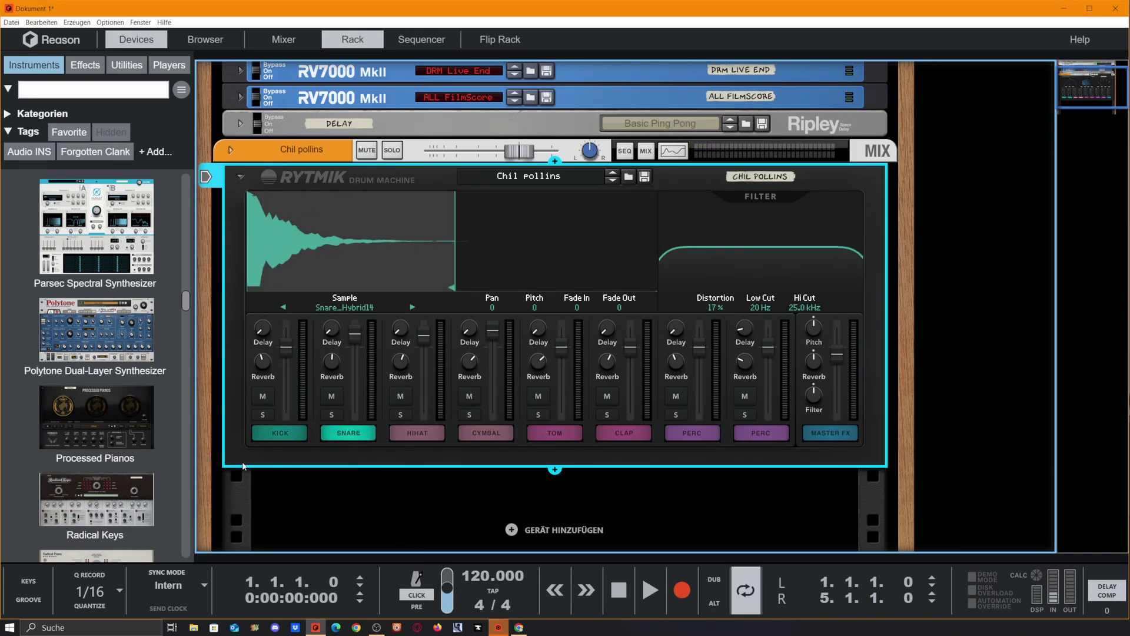
left_click(269, 435)
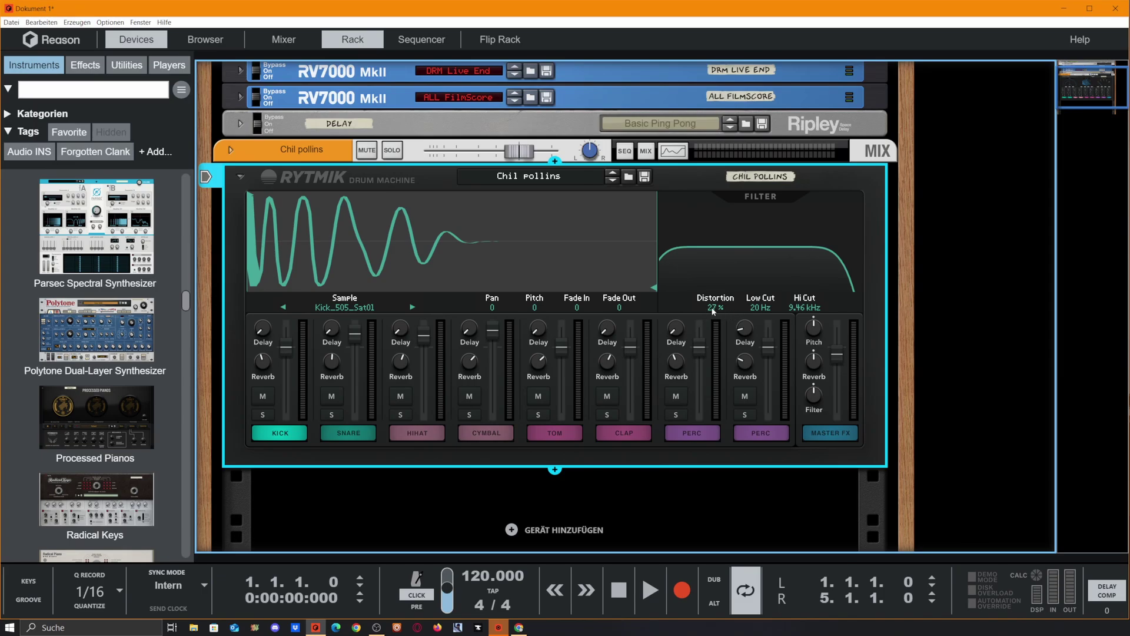
Try out the kick's Distortion while auditioning it, and bring the Distortion down to 0 %
left_click_drag(712, 270, 711, 263)
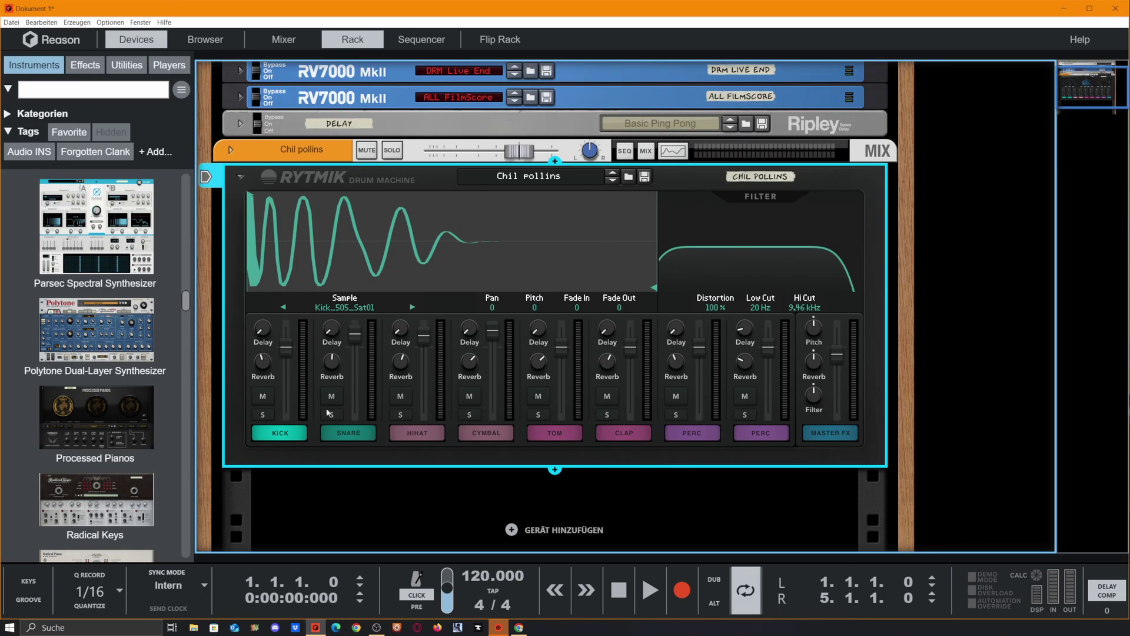
left_click(295, 440)
left_click_drag(710, 310, 705, 356)
left_click_drag(713, 308, 505, 458)
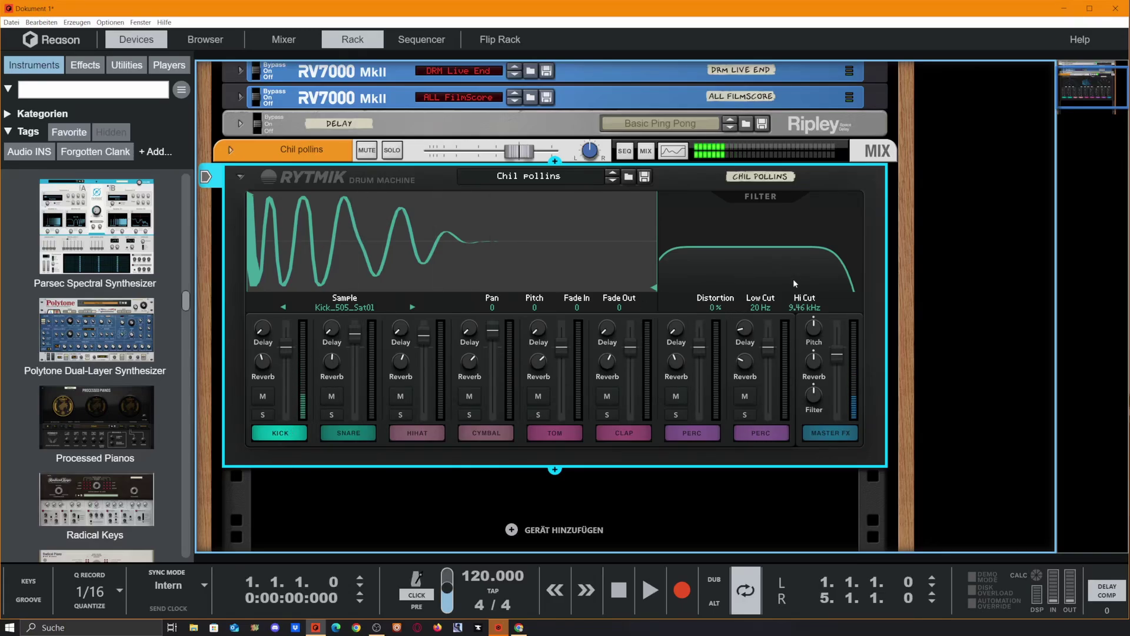
Narrow the kick's filter to a Low Cut of 571 Hz and a Hi Cut of 513 Hz, and audition it
left_click_drag(804, 307, 793, 370)
left_click_drag(762, 316, 761, 239)
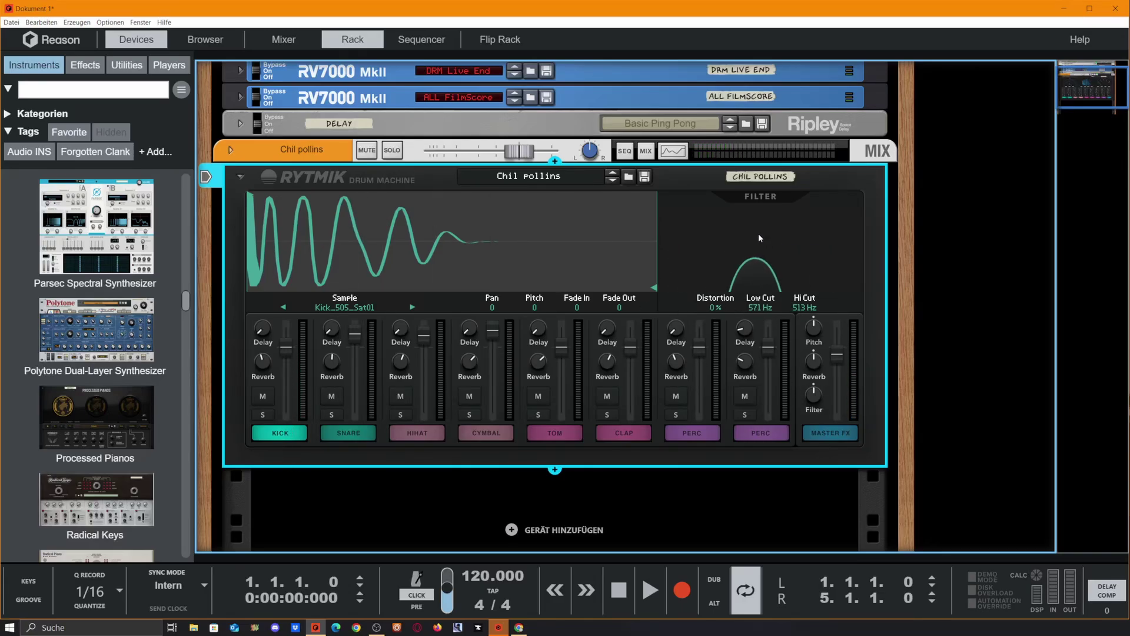
left_click(297, 439)
left_click(297, 439)
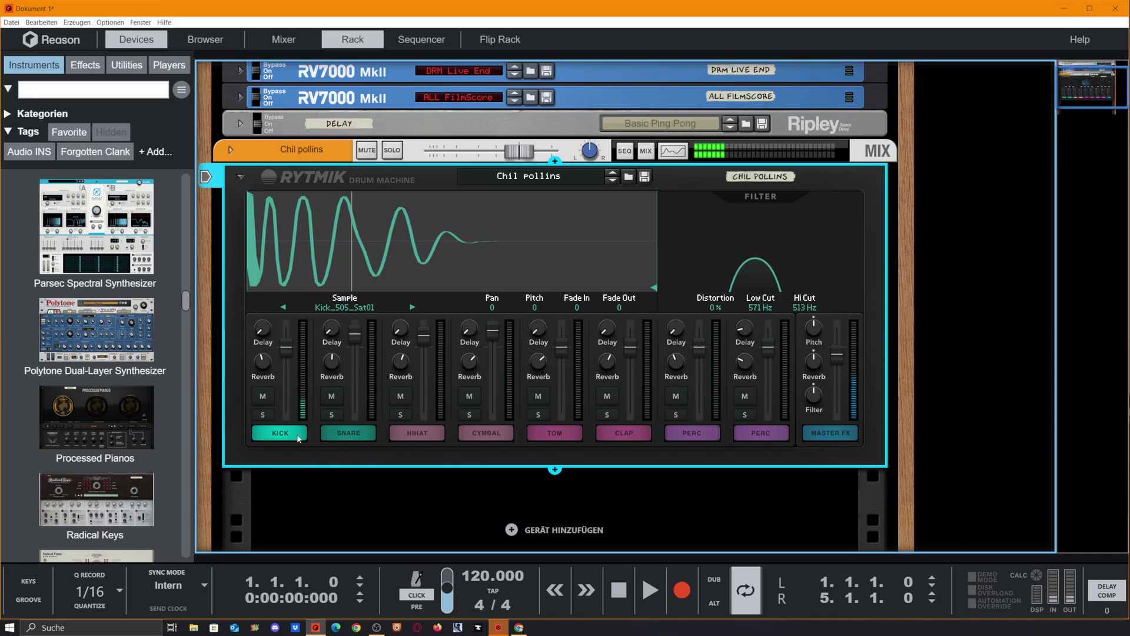
left_click(298, 439)
left_click(297, 438)
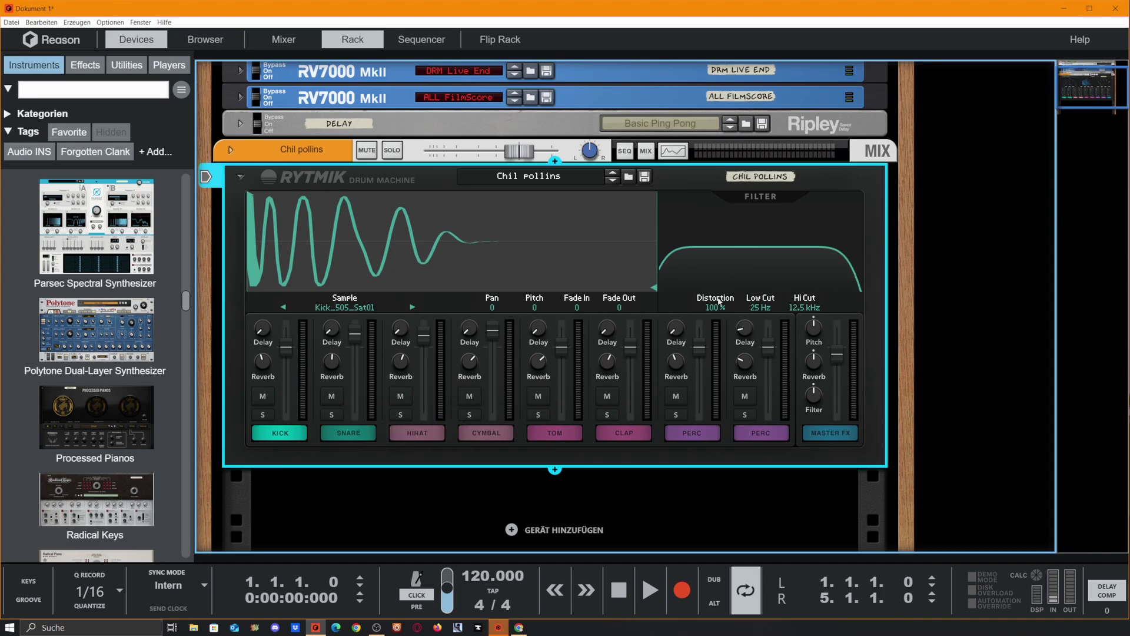
Open the Master FX section and view the available reverb modes, keeping the Gated mode
left_click(829, 439)
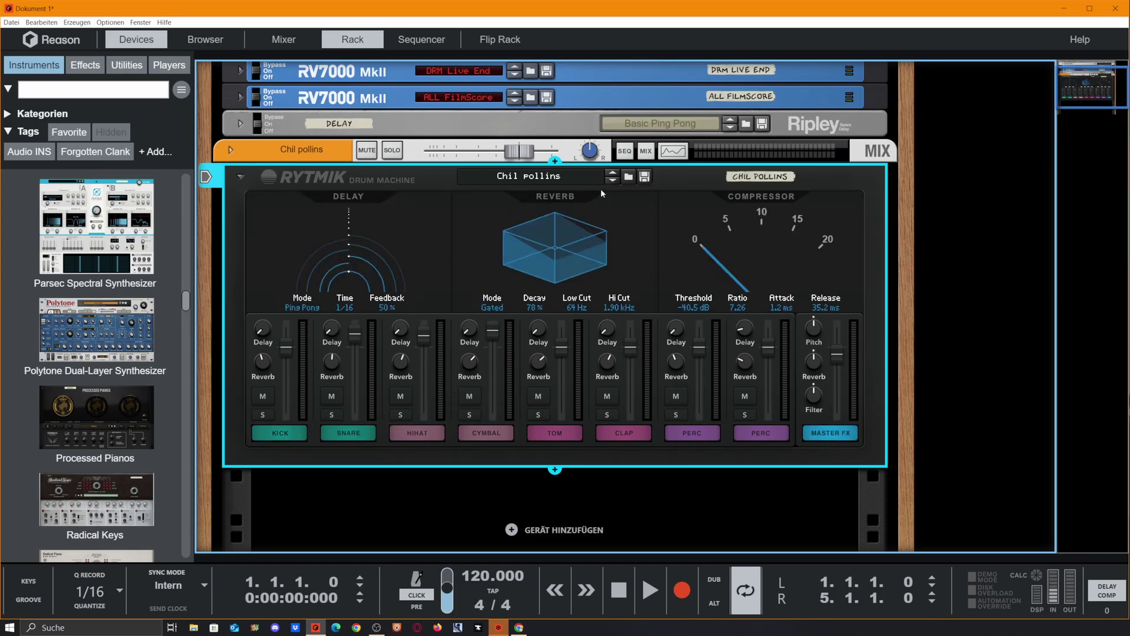
left_click(493, 312)
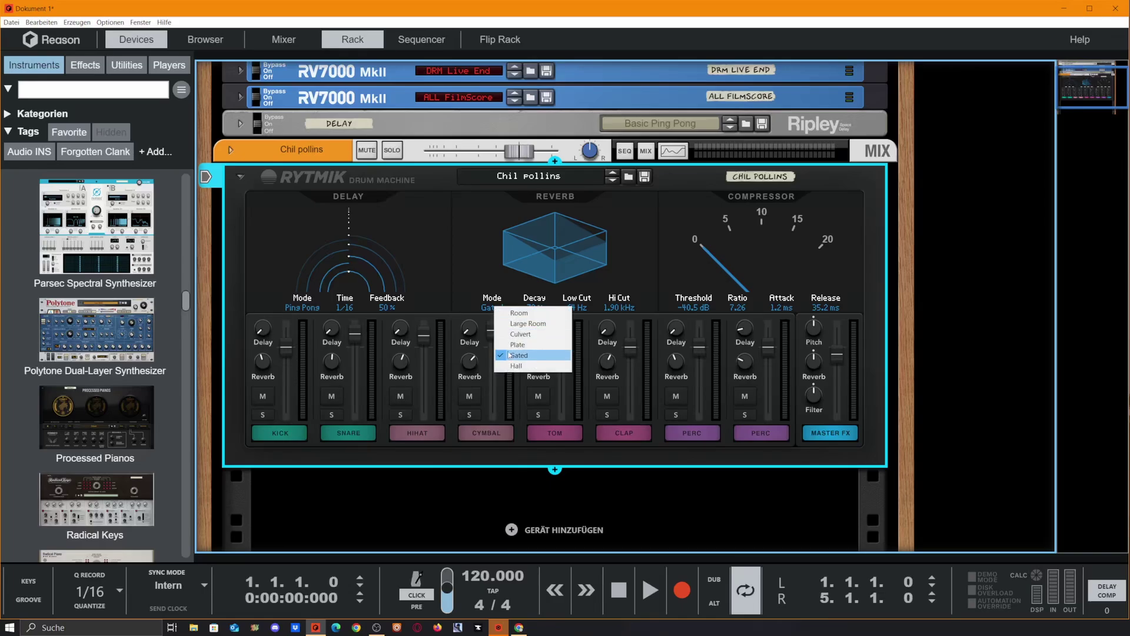
left_click(461, 287)
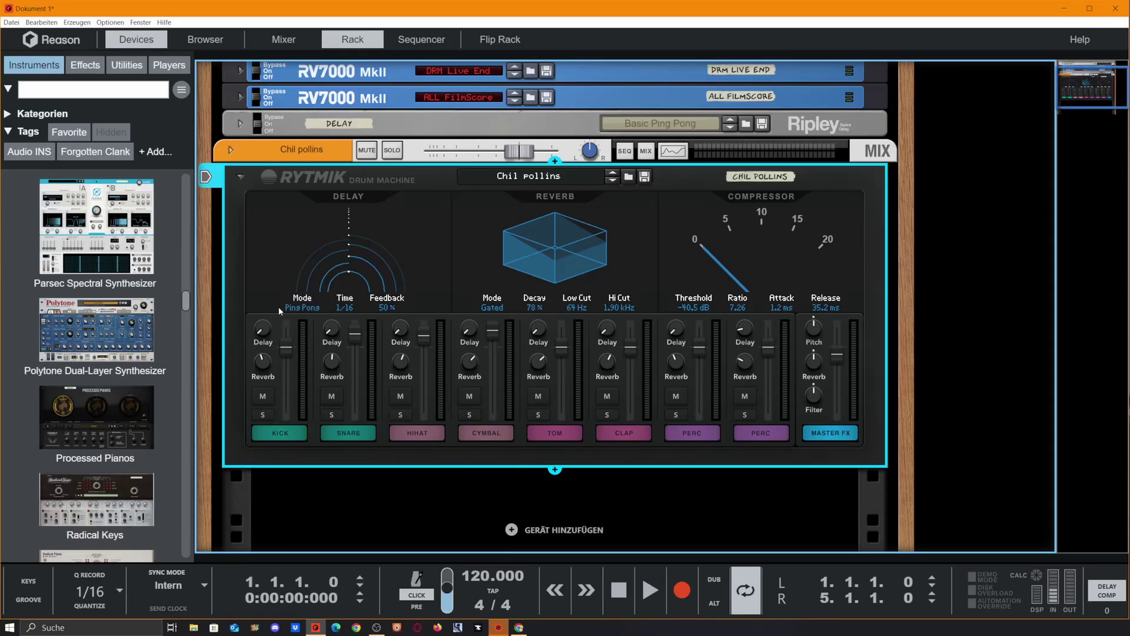
Switch the master delay's mode to Stereo and set its time to 1/2 T
left_click(280, 309)
left_click(303, 316)
left_click_drag(351, 307, 352, 276)
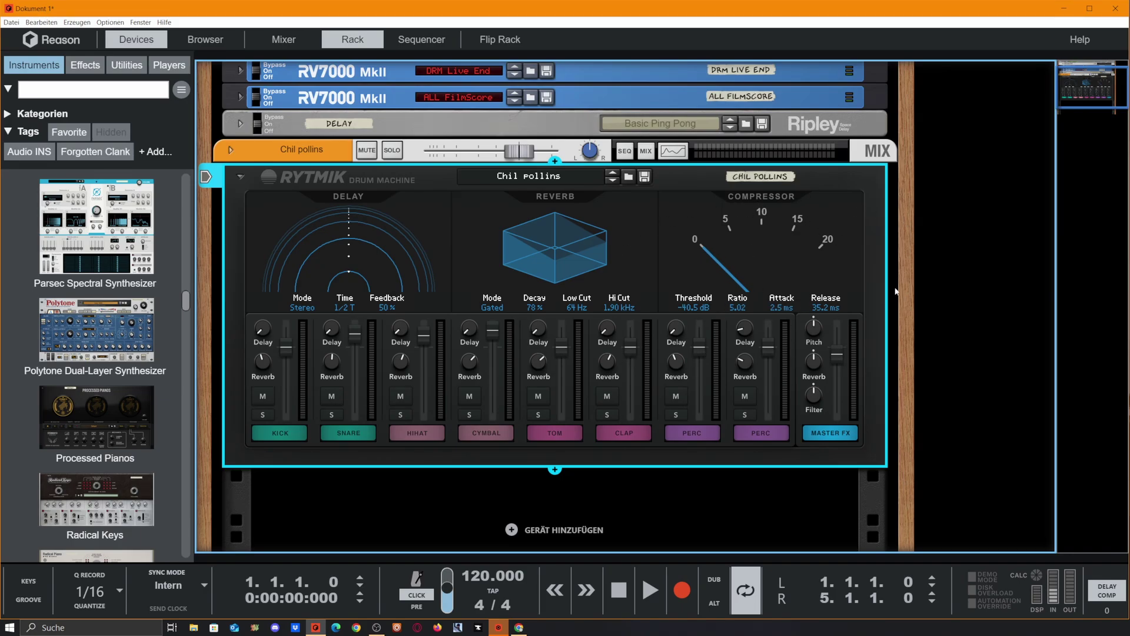
Return to the kick channel's sample view and turn down the Master Pitch
left_click(811, 425)
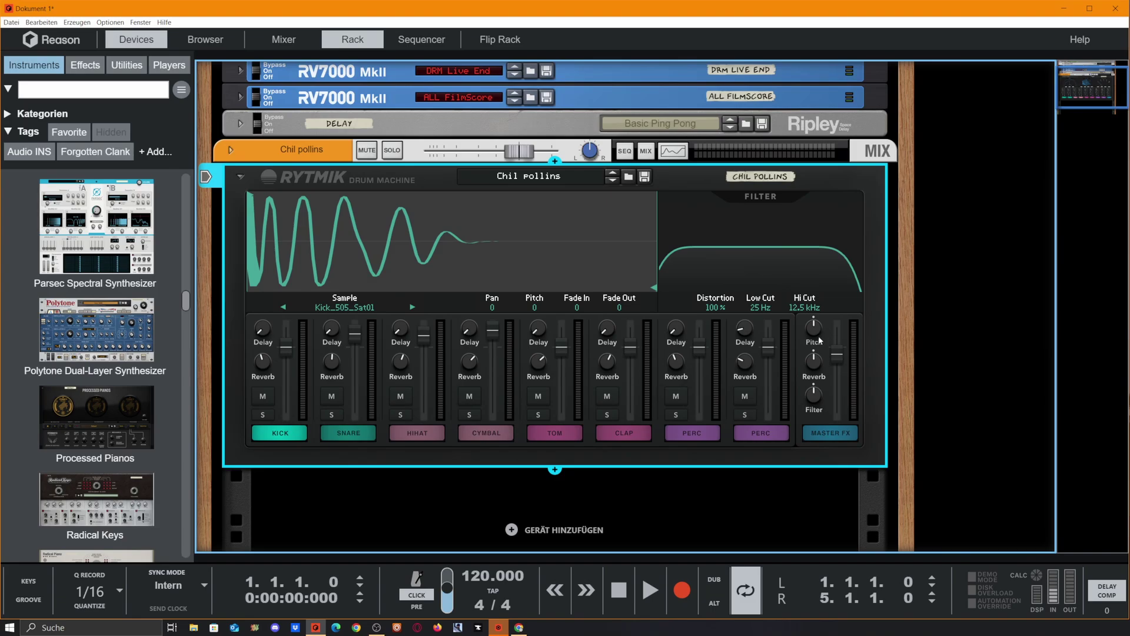
mouse_move(813, 340)
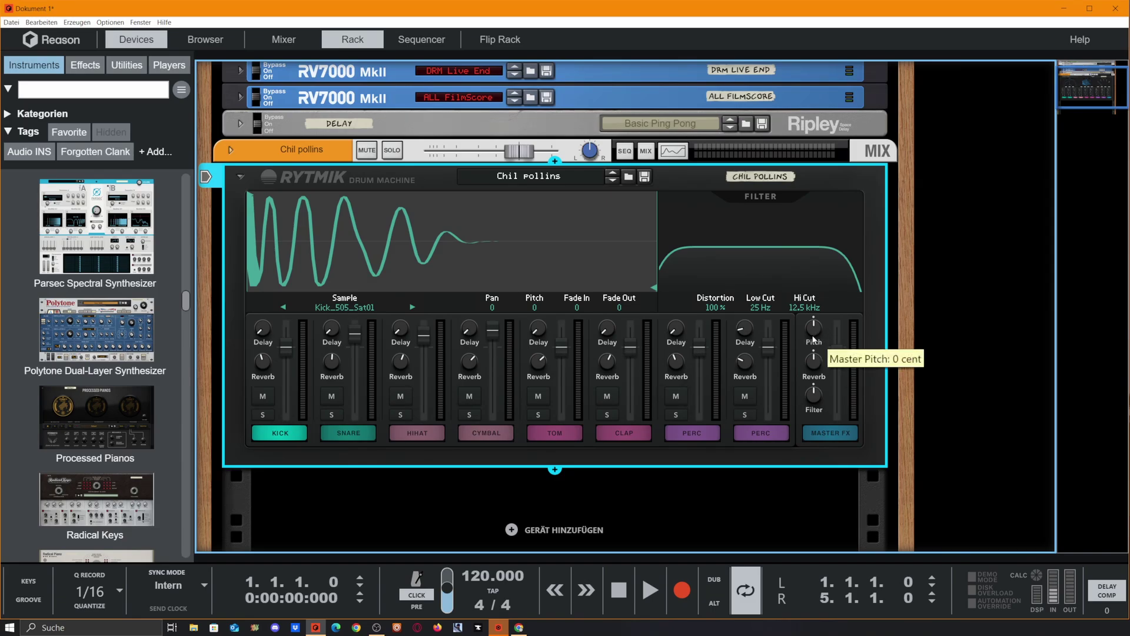
left_click_drag(813, 341, 866, 594)
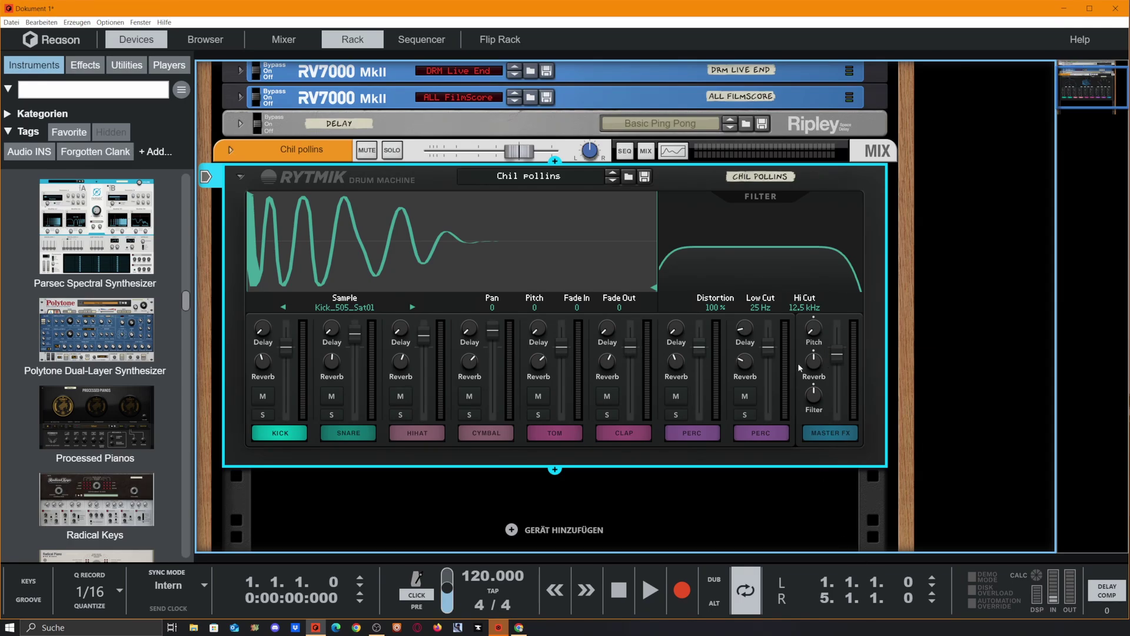
Raise the Master Pitch and load the Tom_808High02 sample into the first Perc channel
mouse_move(814, 331)
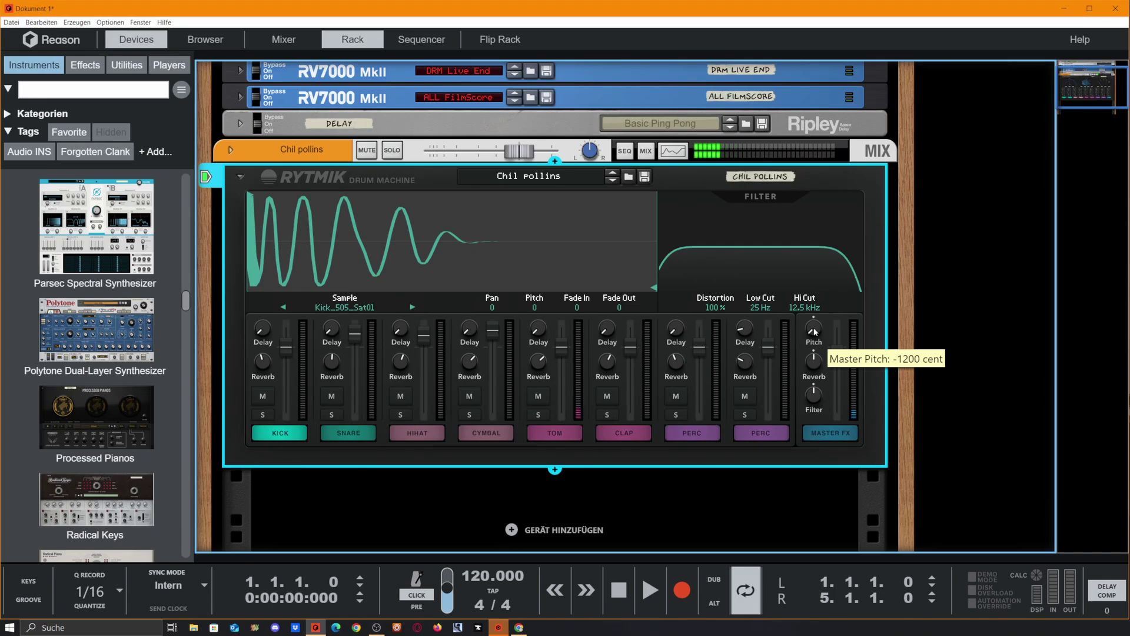
left_click_drag(816, 332, 919, 281)
left_click(671, 310)
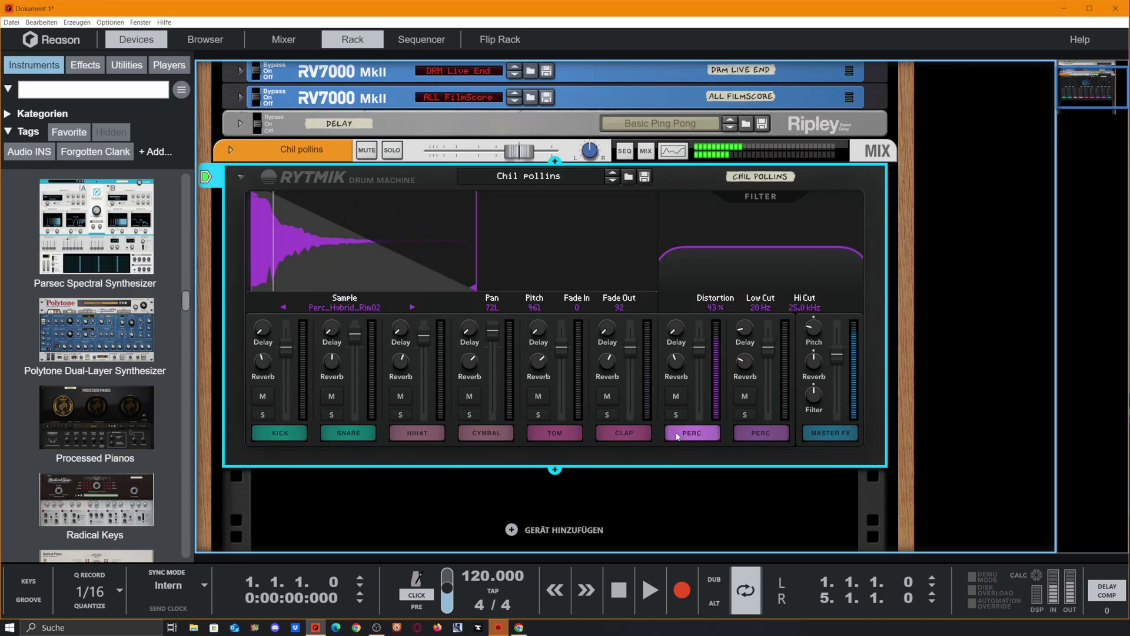
left_click(345, 307)
mouse_move(402, 358)
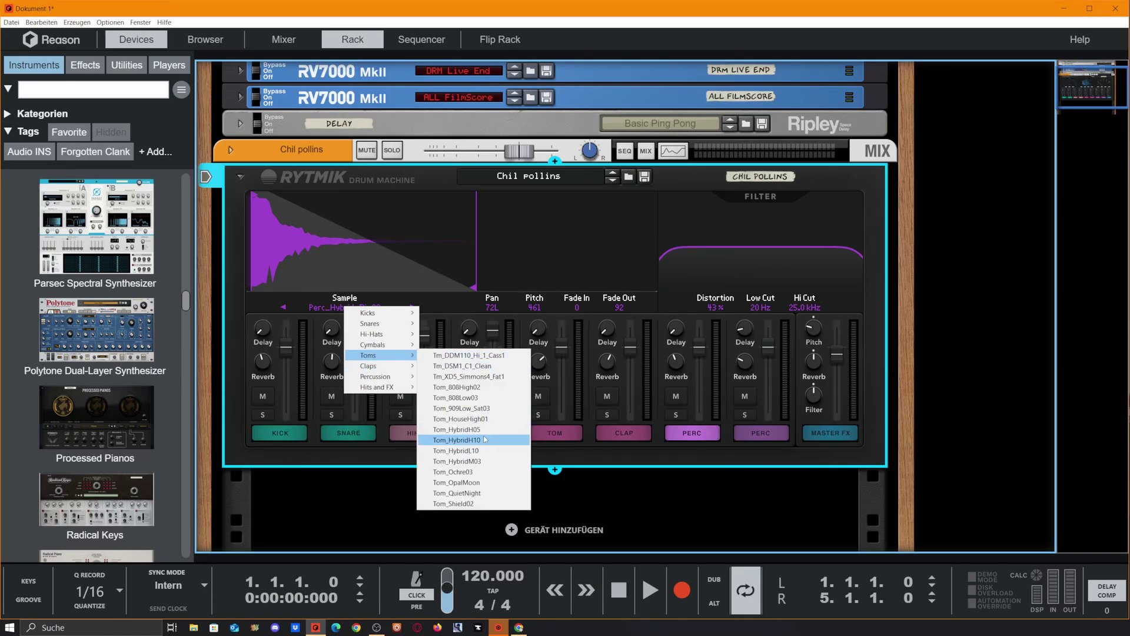
left_click(477, 388)
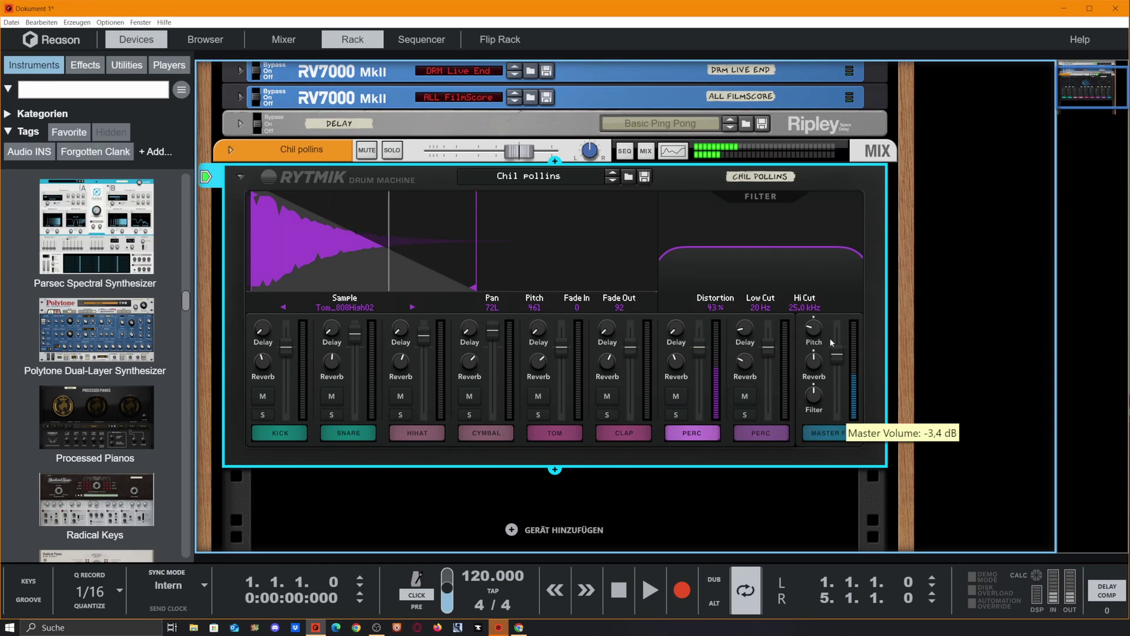
Reset the Master Pitch to 0 cent while auditioning the first Perc channel, and turn it back down
left_click_drag(815, 318, 866, 321)
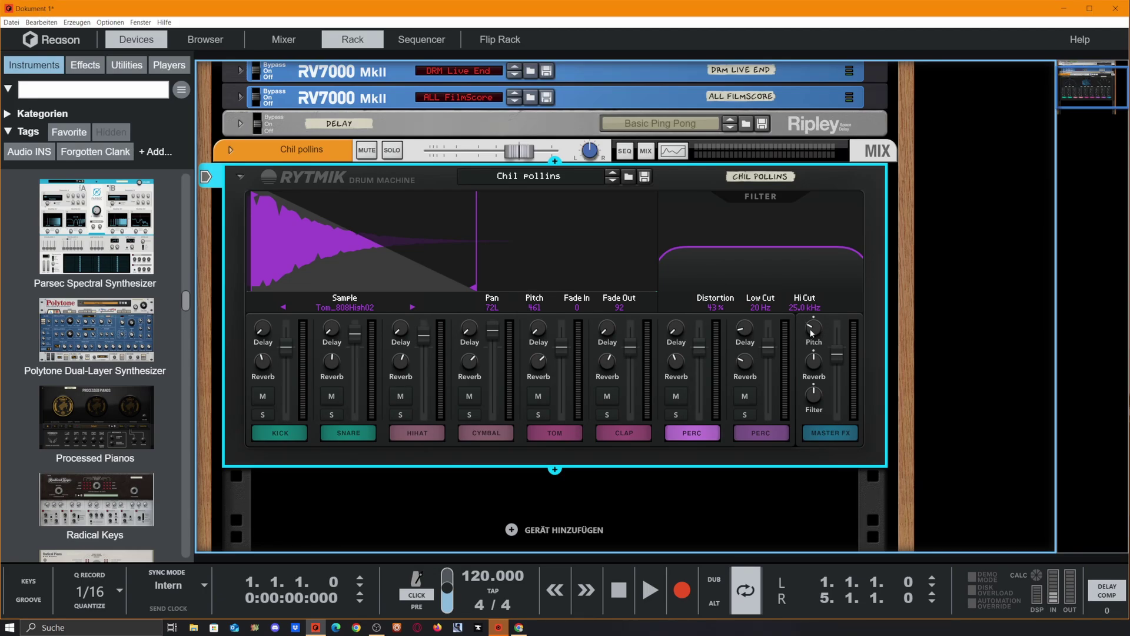
mouse_move(811, 334)
mouse_move(670, 369)
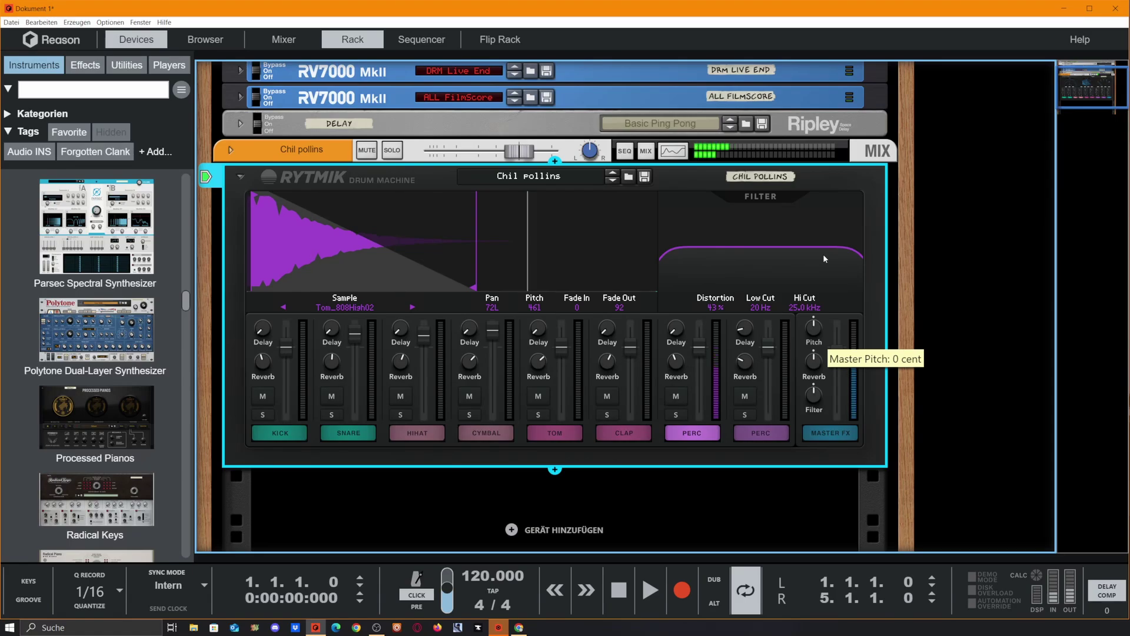
left_click_drag(824, 256, 845, 161)
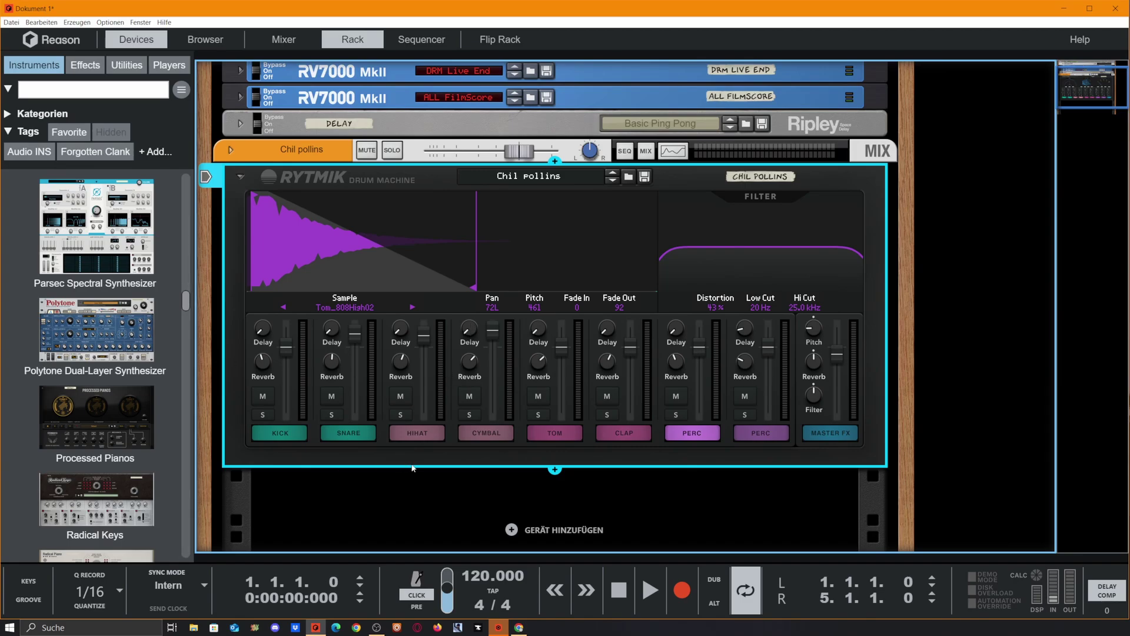
Show the rack's rear and route the drum machine's Separate Output 1, left and right, to a new mix channel
key("Tab")
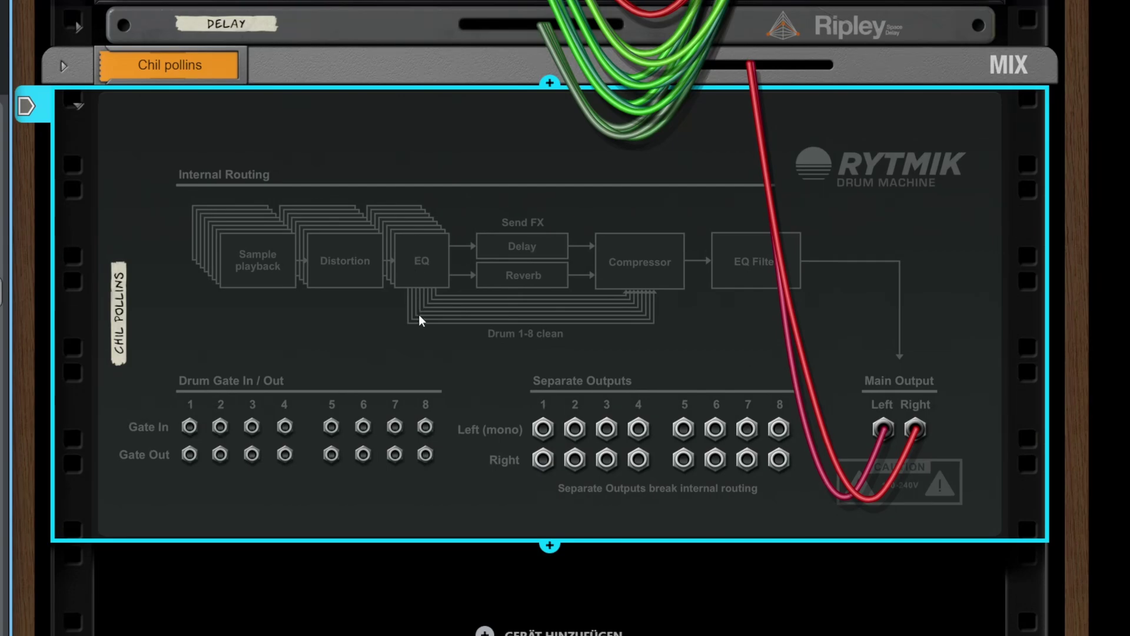
left_click_drag(542, 429, 465, 515)
left_click(542, 428)
left_click(580, 439)
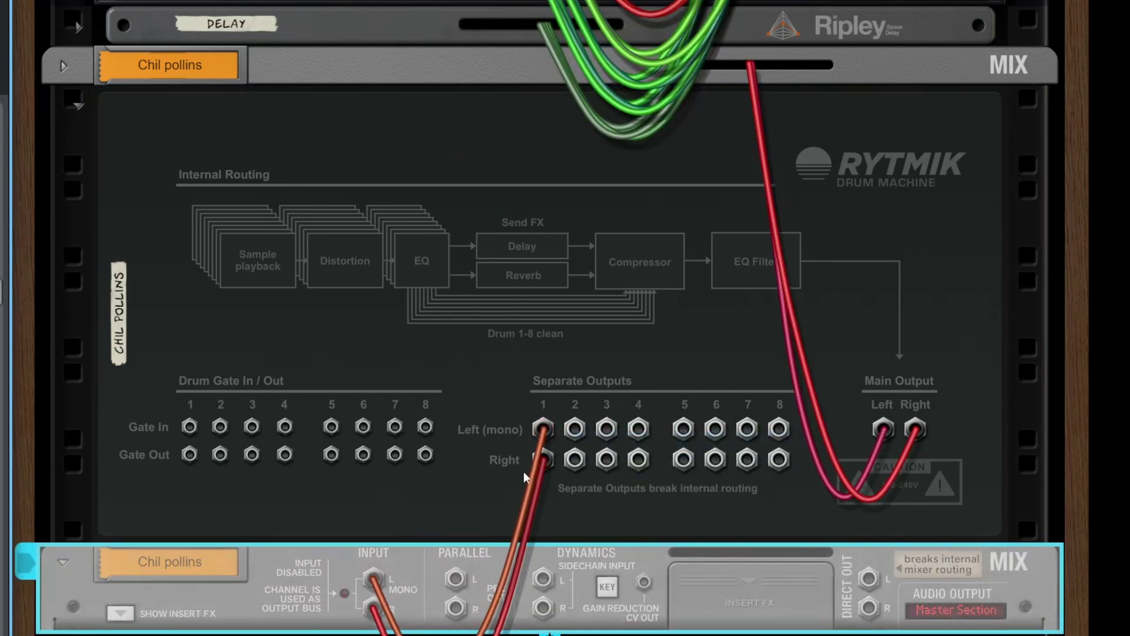
Return to the rack's front and audition the kick several times through its separate mix channel
key("Tab")
left_click(129, 490)
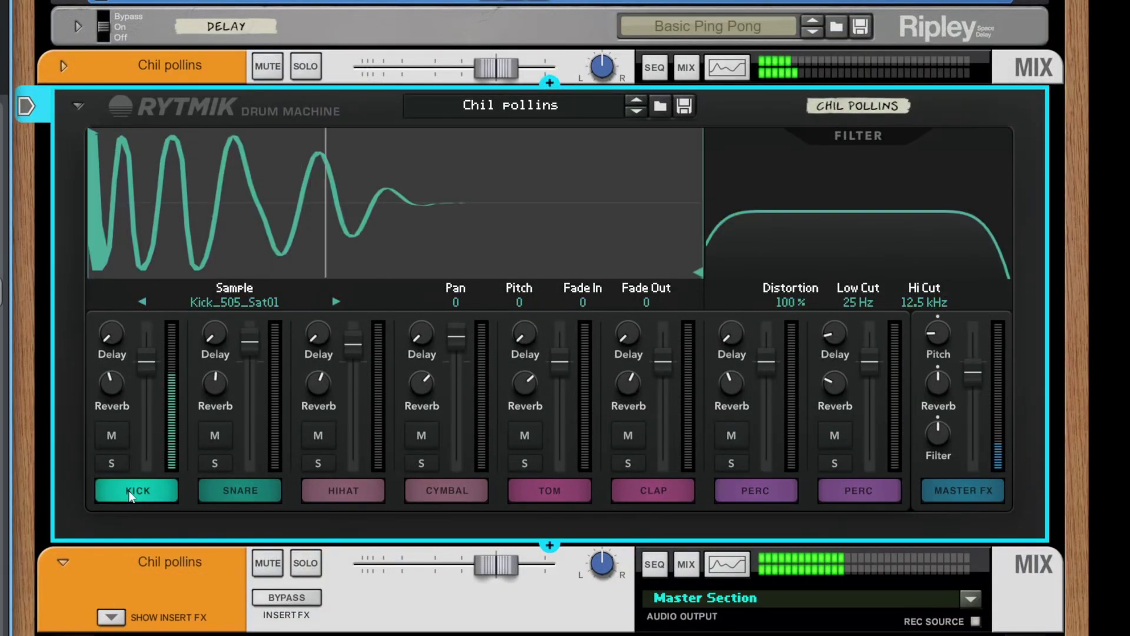
left_click(128, 496)
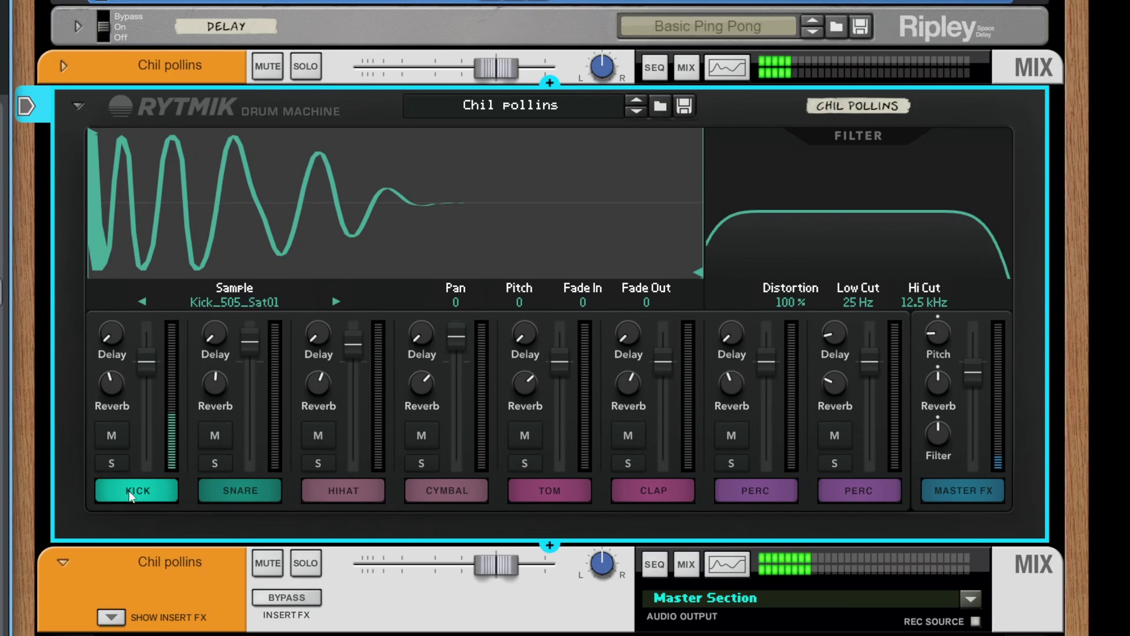
left_click(128, 496)
left_click(129, 496)
left_click(129, 496)
left_click(129, 495)
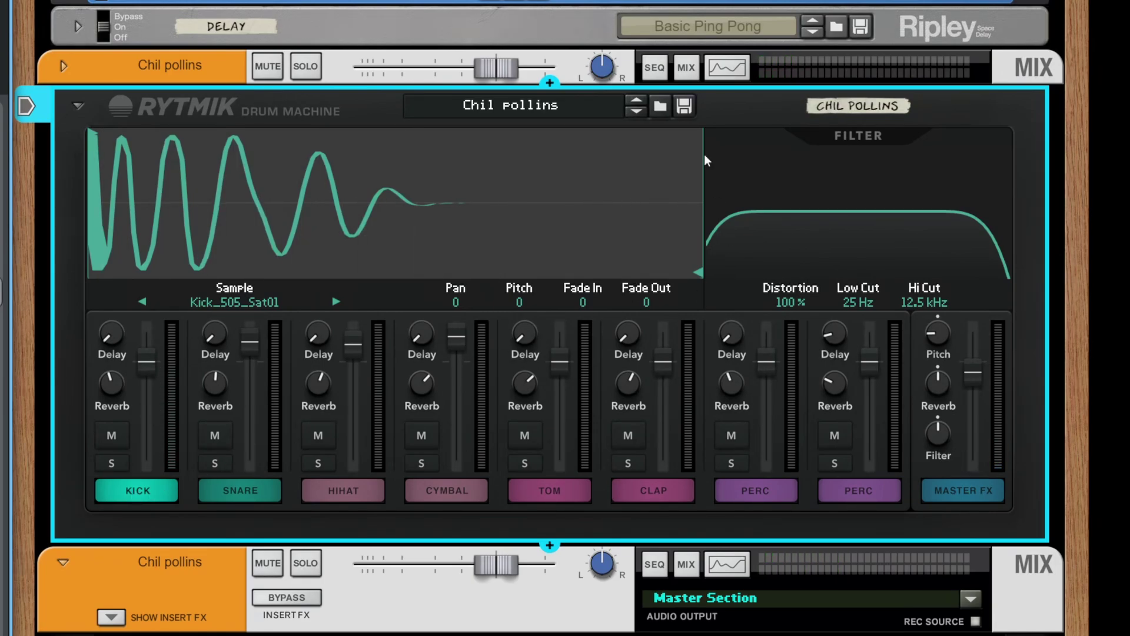
Examine the Internal Routing diagram on the drum machine's rear and return to its front
left_click(524, 606)
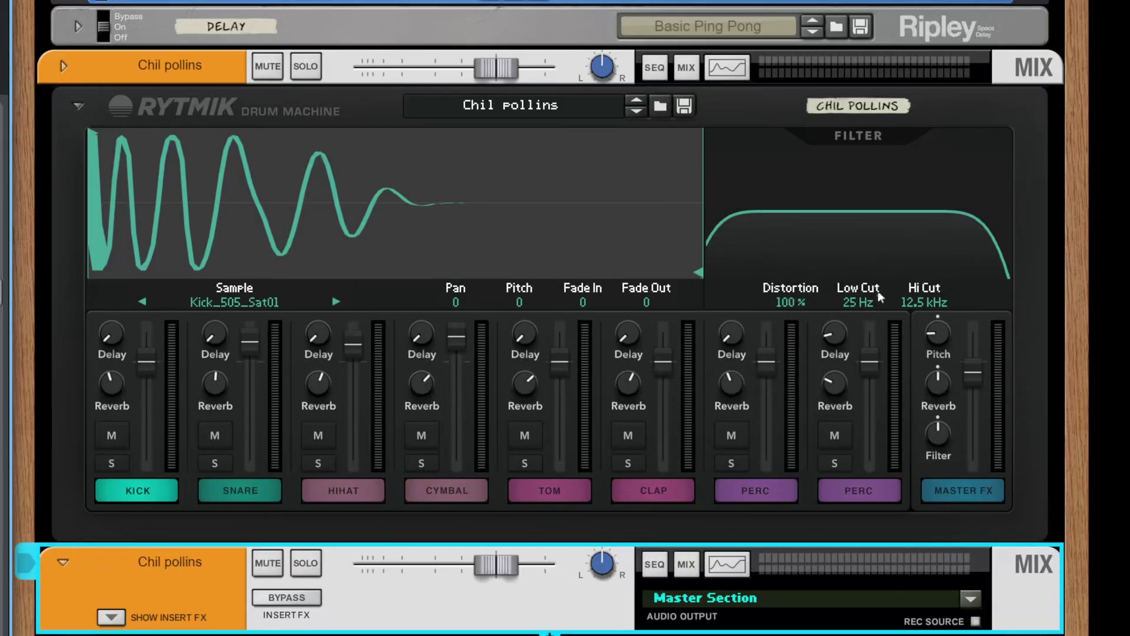
key("Tab")
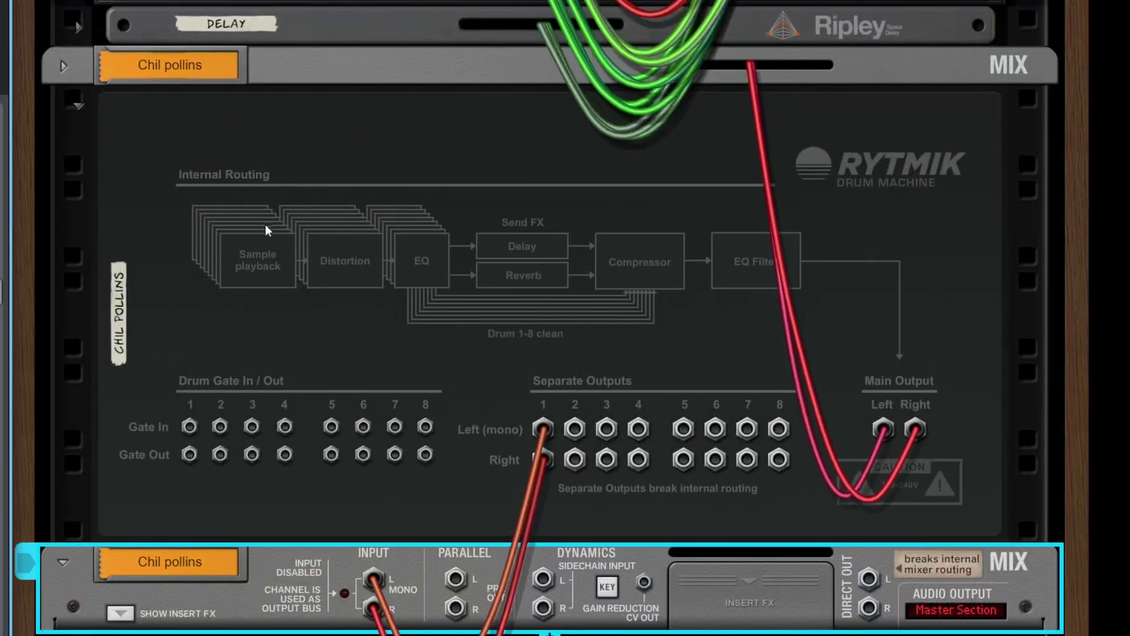
left_click(431, 254)
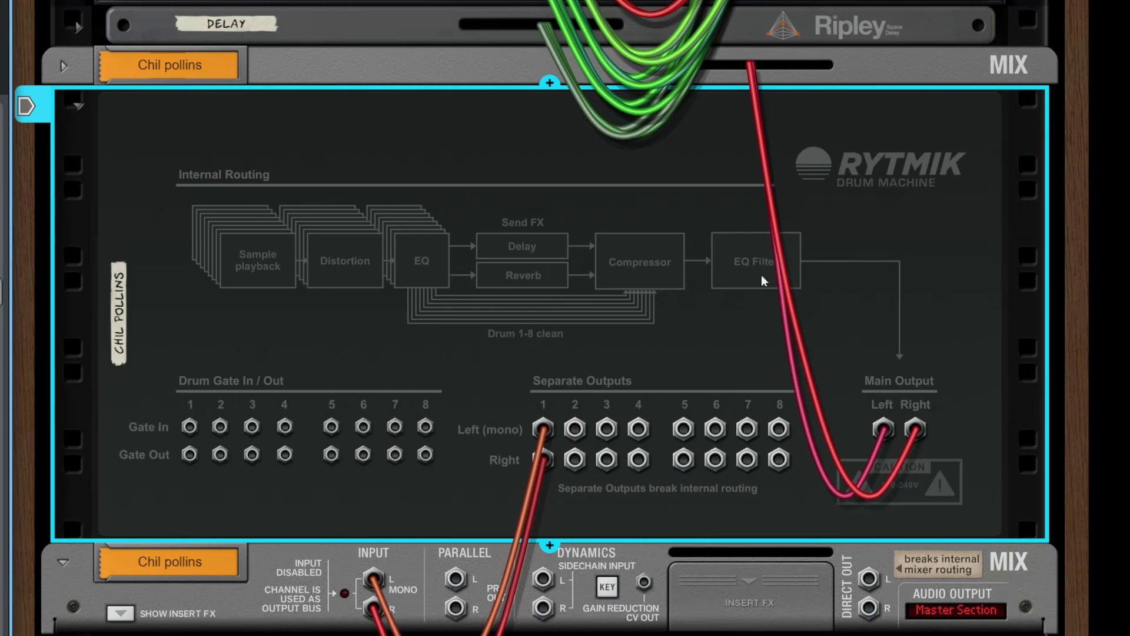
key("Tab")
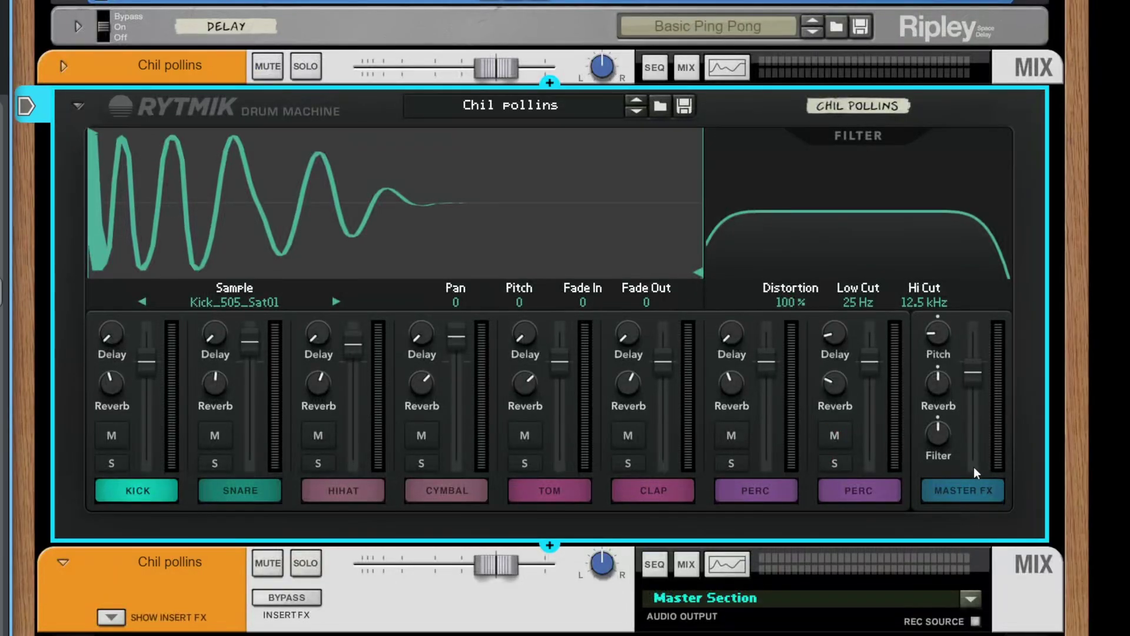
Sweep the Master Filter with the kick sounding and restore it to 0 %
mouse_move(943, 442)
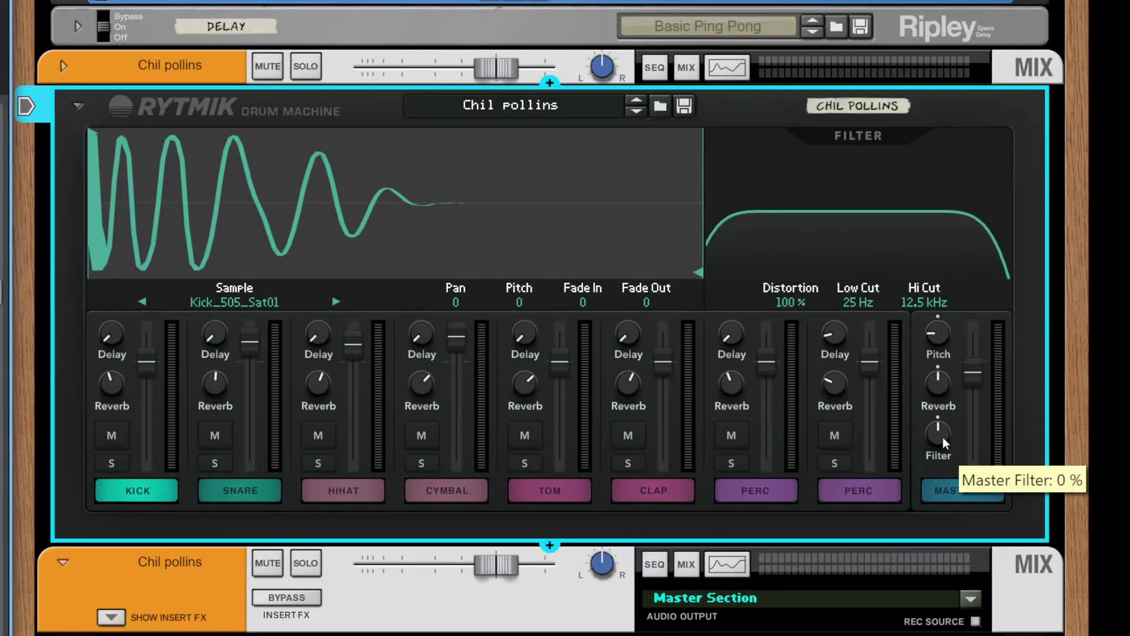
left_click_drag(942, 437, 943, 431)
left_click_drag(943, 431, 942, 298)
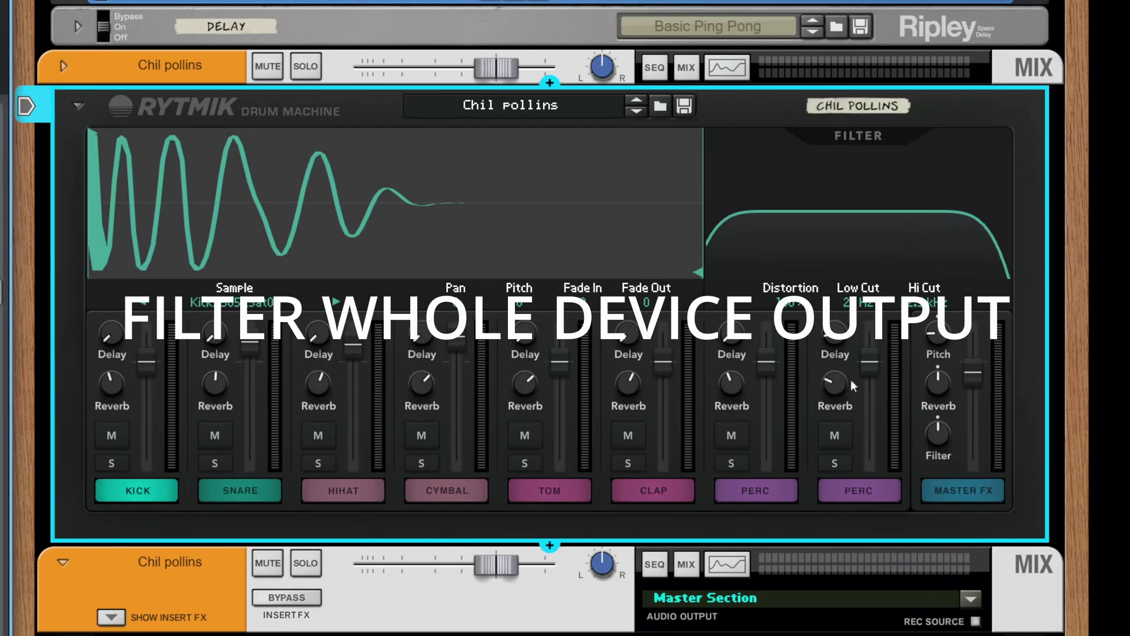
key("space")
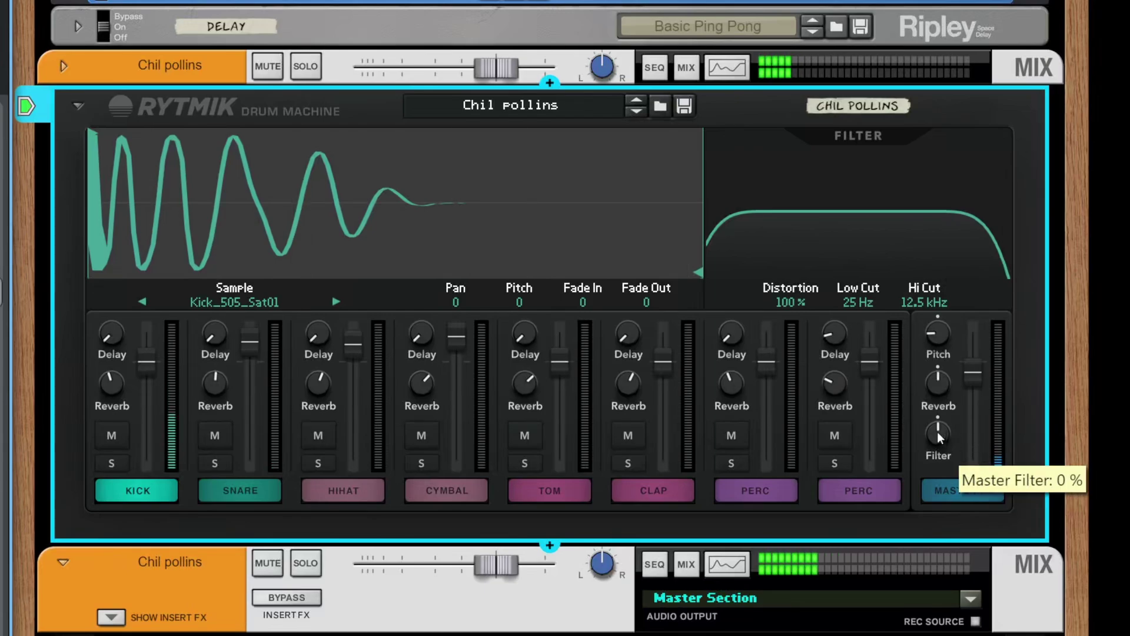
left_click_drag(937, 433, 955, 447)
Try pulling cables from drum 1's Gate In and Gate Out on the rear, and return to the front
key("Tab")
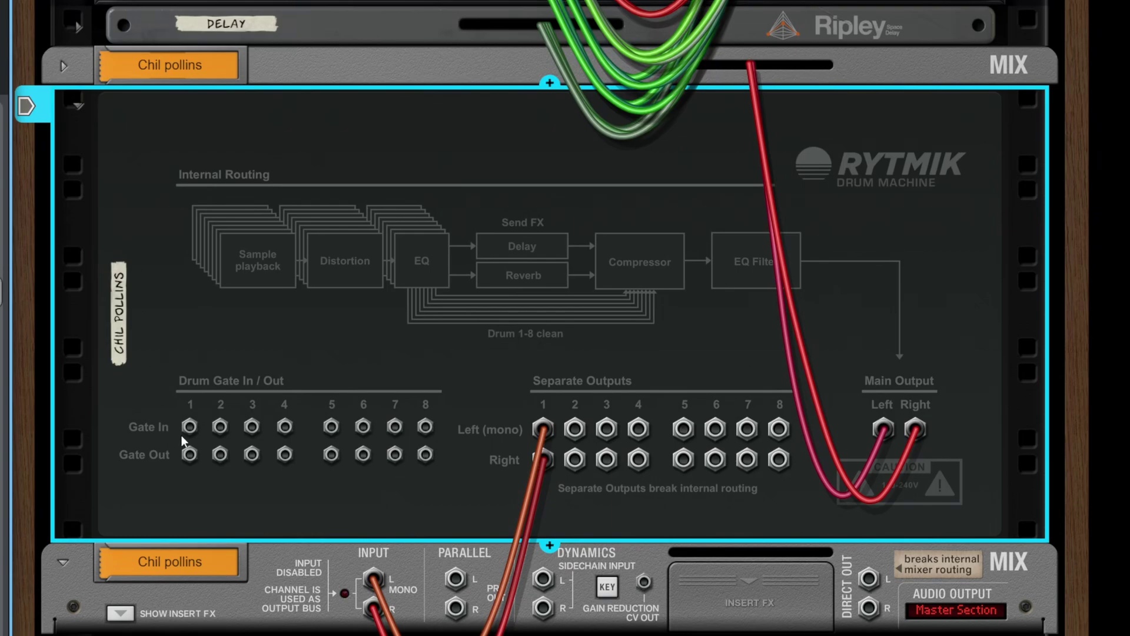
left_click_drag(189, 427, 377, 253)
left_click_drag(189, 456, 158, 419)
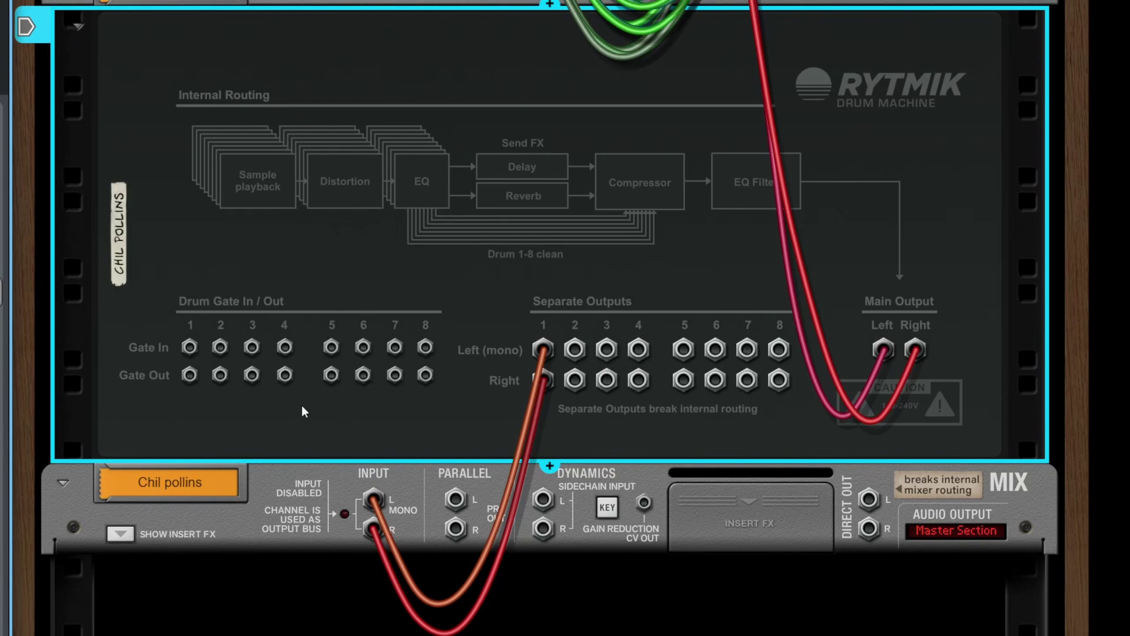
key("Tab")
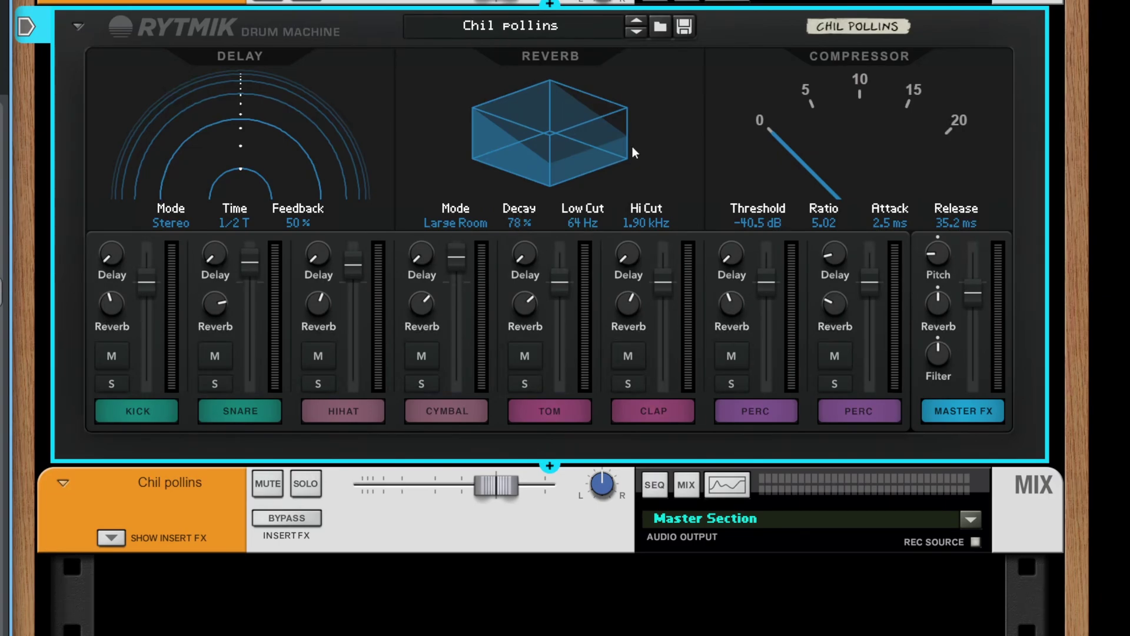
Audition the snare, hihat, cymbal, tom and clap channels one after another
left_click(253, 408)
left_click(351, 413)
left_click(450, 414)
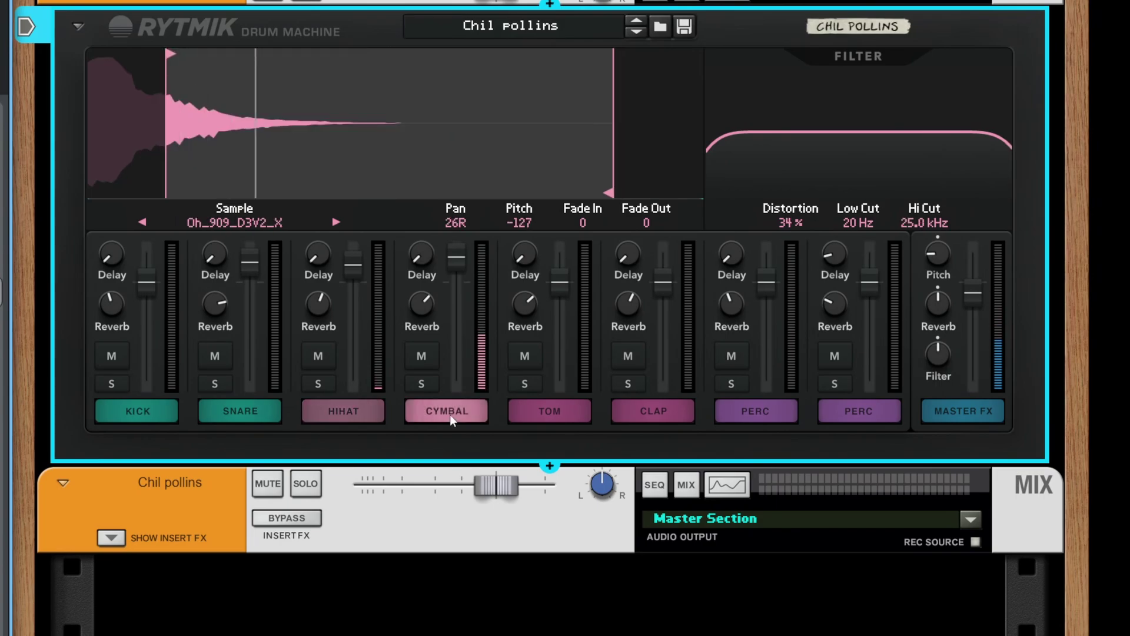
left_click(519, 409)
left_click(651, 409)
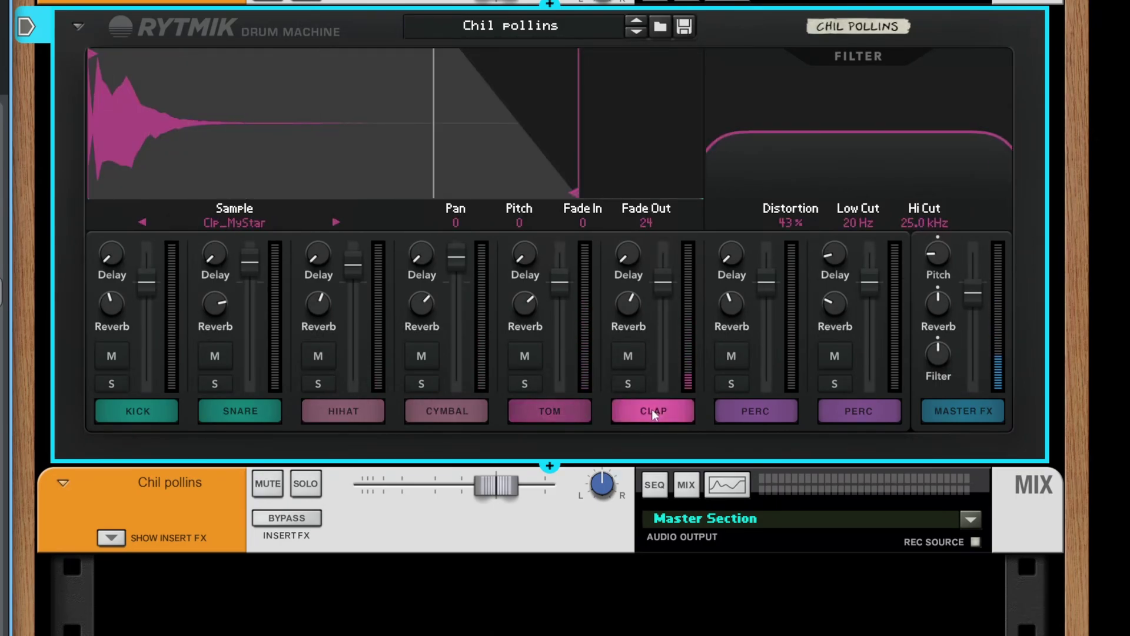